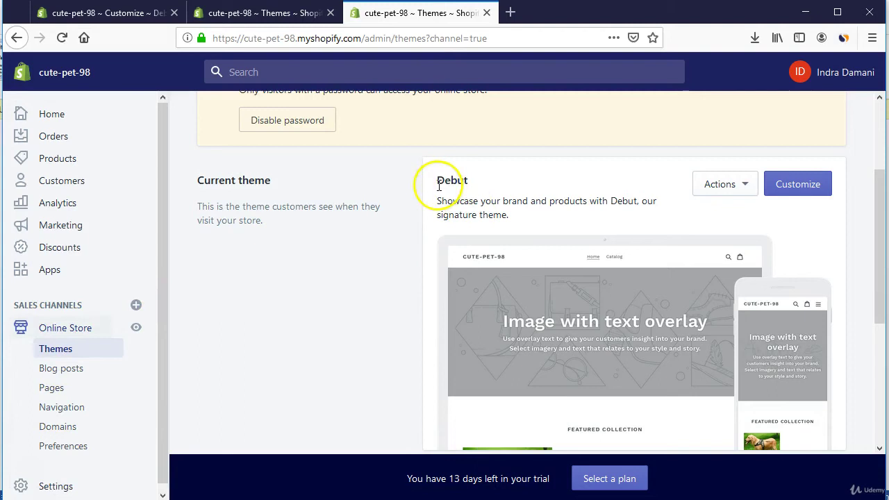
Review the current Debut theme and browse Shopify's free themes gallery.
drag(438, 186, 527, 174)
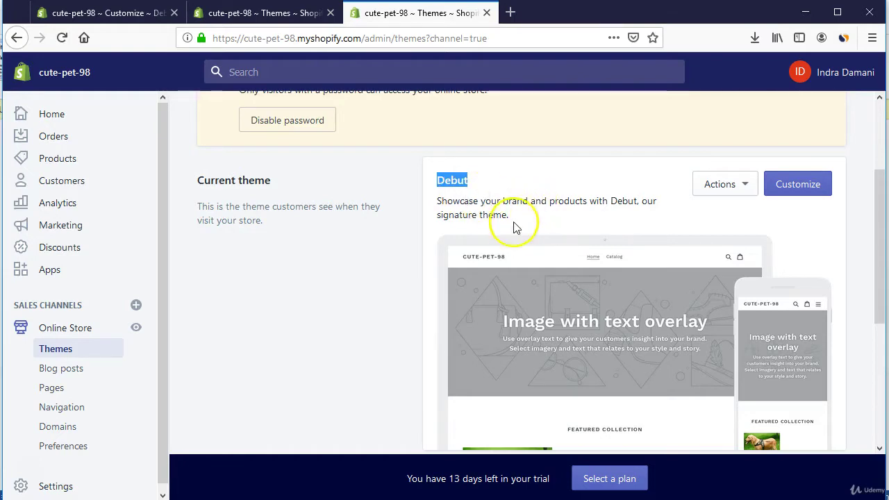
scroll(521, 236, down, 5)
scroll(513, 233, up, 5)
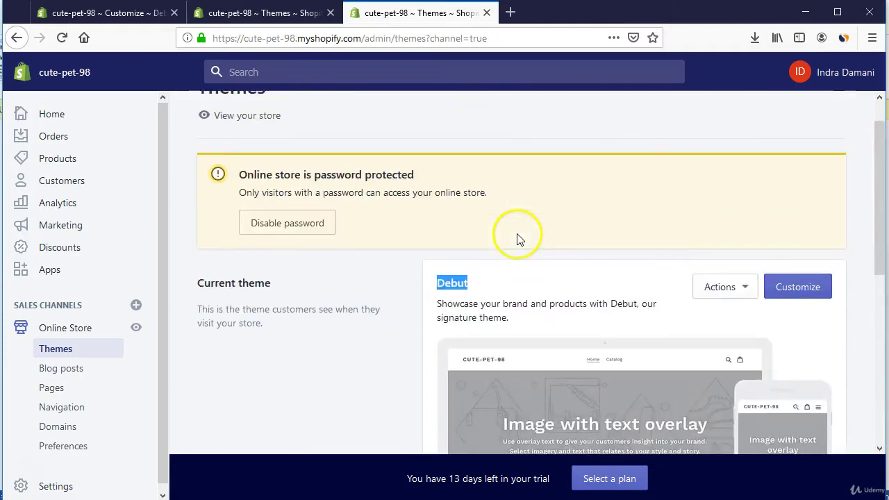
scroll(518, 238, down, 5)
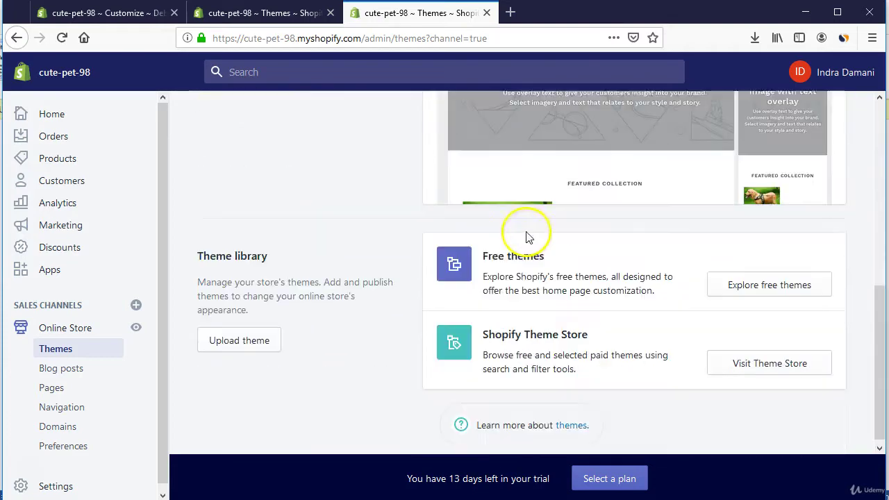
click(765, 280)
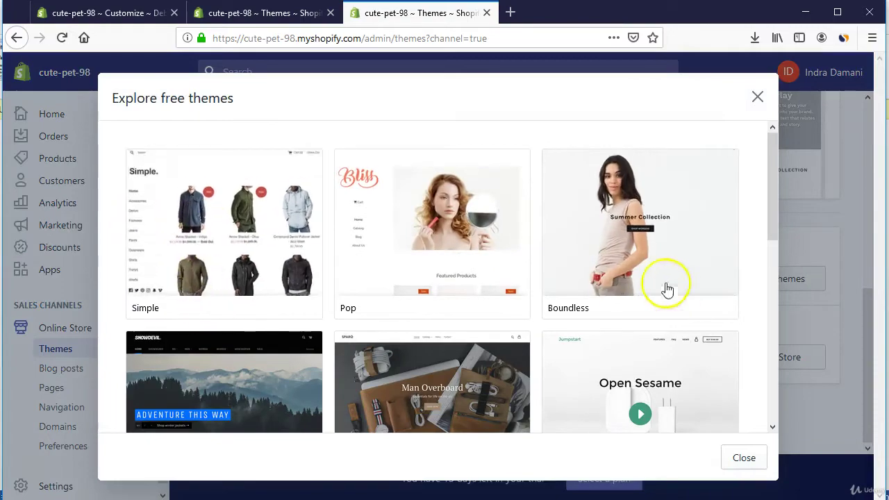
scroll(611, 312, down, 6)
scroll(595, 314, up, 6)
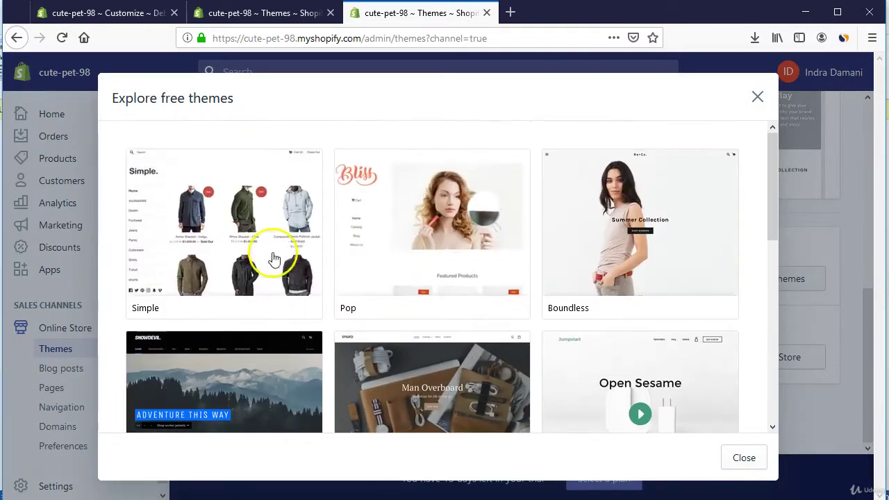
scroll(278, 319, down, 8)
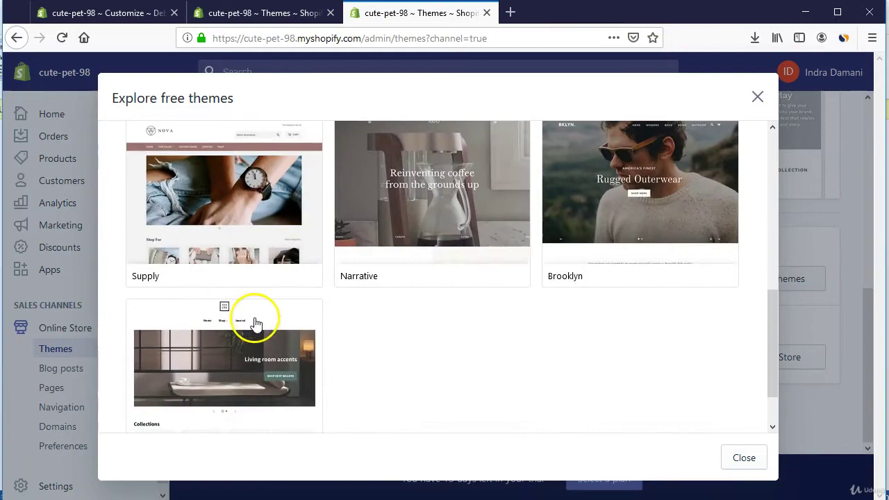
scroll(224, 243, up, 1)
scroll(224, 243, up, 8)
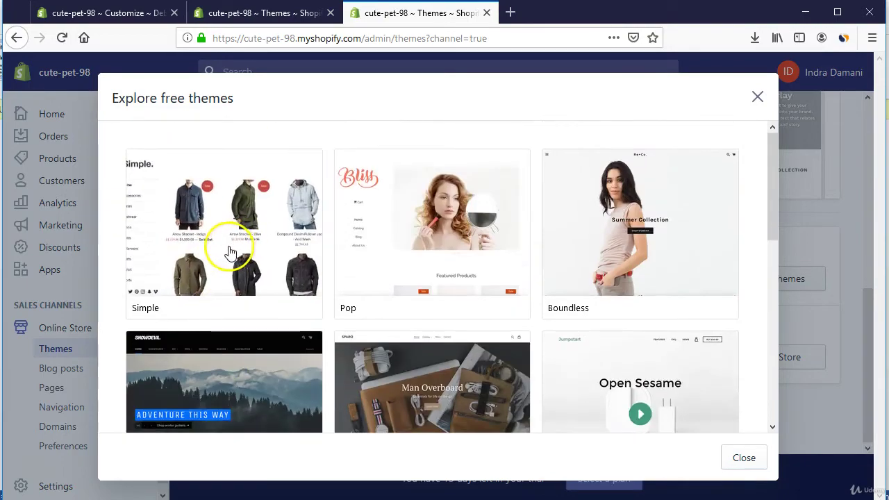
scroll(542, 294, down, 8)
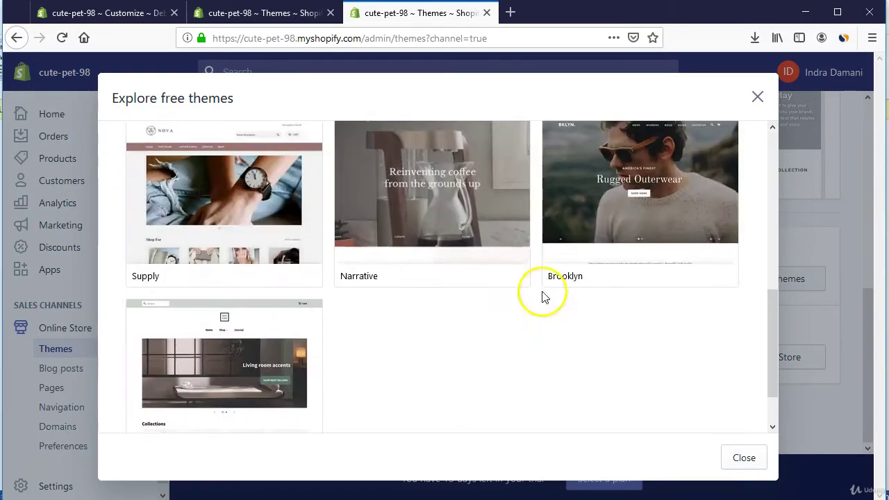
scroll(558, 292, up, 8)
scroll(512, 291, down, 3)
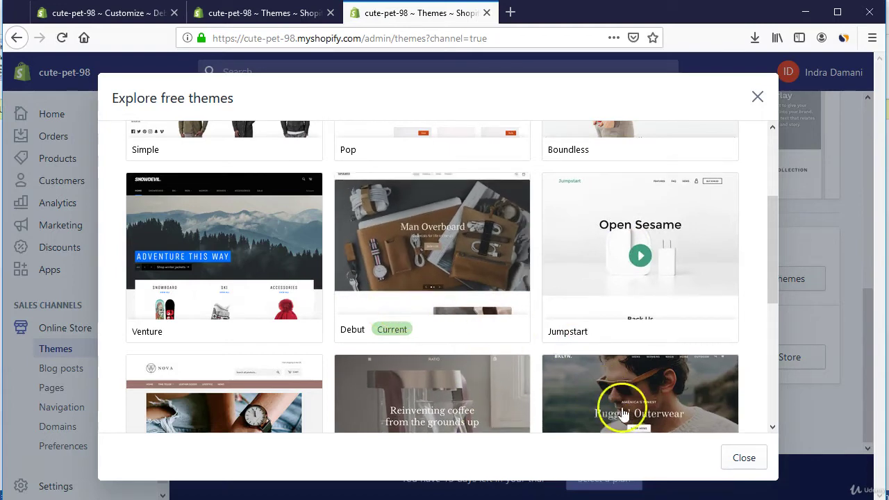
click(742, 458)
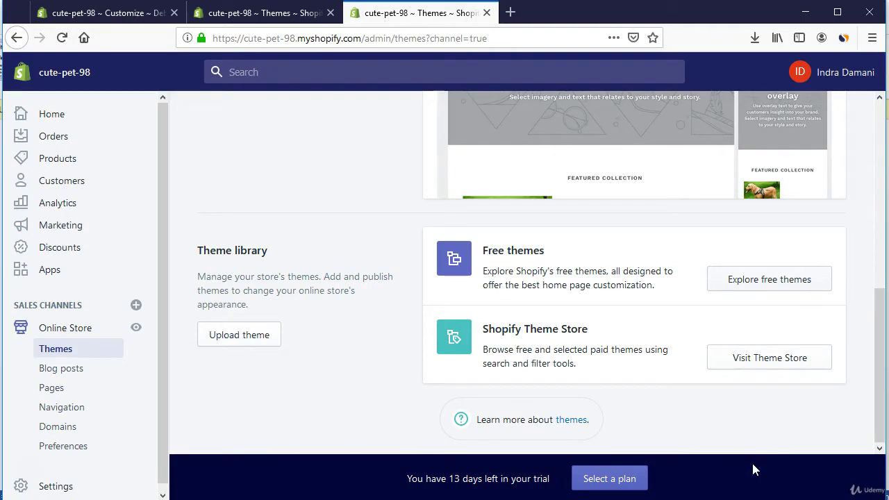
scroll(674, 368, up, 4)
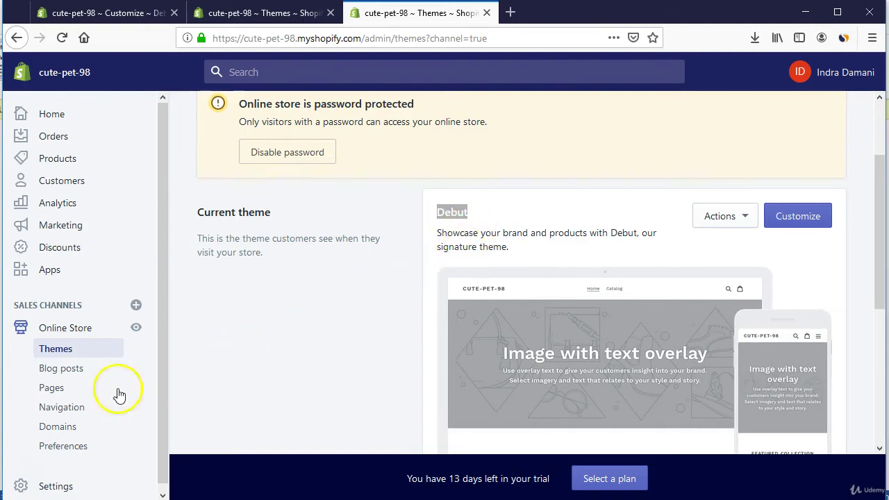
Create a new store page titled 'About US' and save it.
click(75, 390)
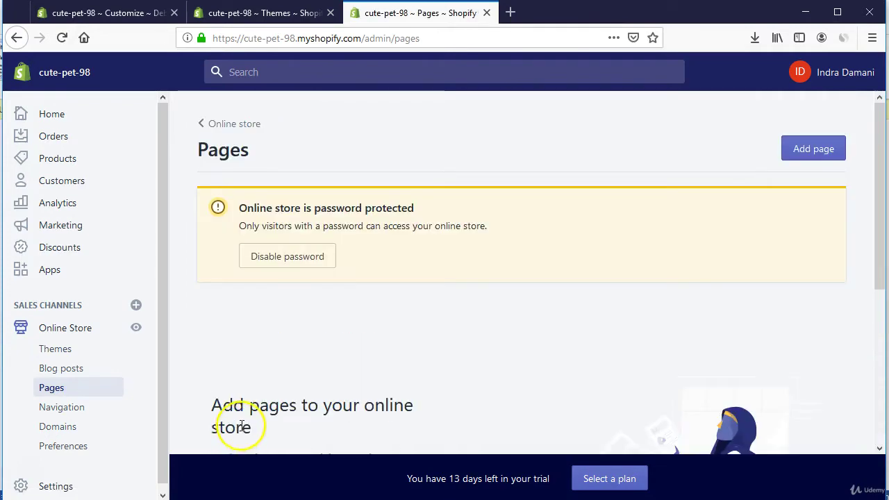
scroll(347, 323, down, 3)
scroll(357, 331, up, 3)
click(806, 147)
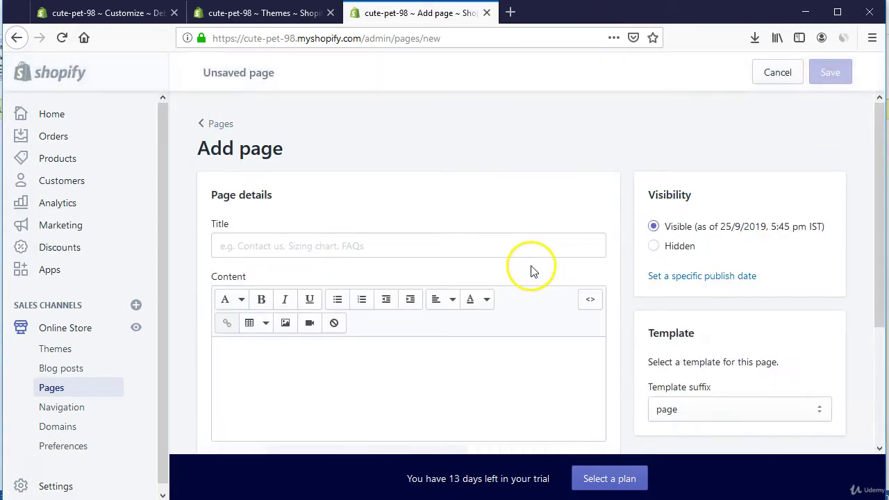
scroll(321, 256, down, 3)
scroll(322, 257, up, 3)
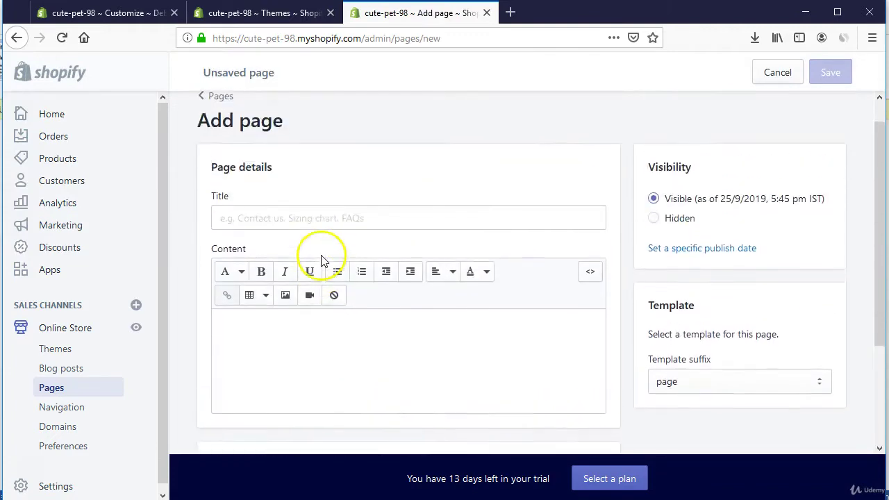
scroll(321, 257, down, 2)
scroll(313, 251, up, 2)
click(299, 247)
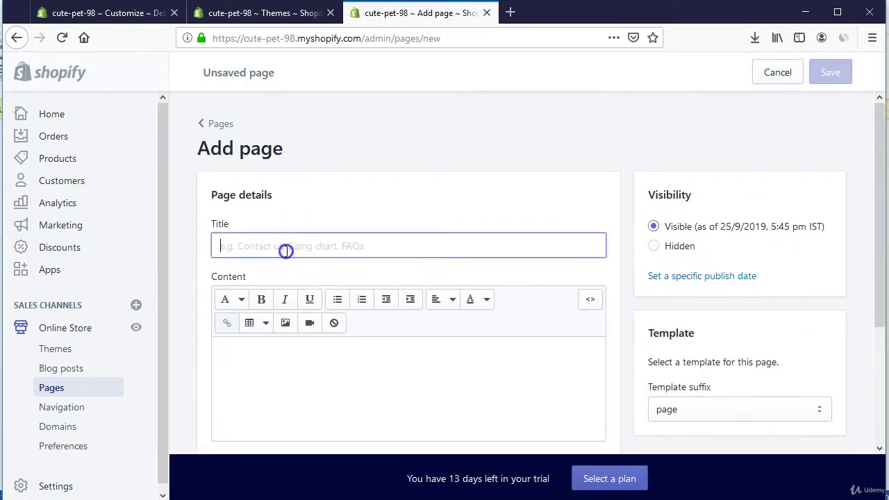
text(A)
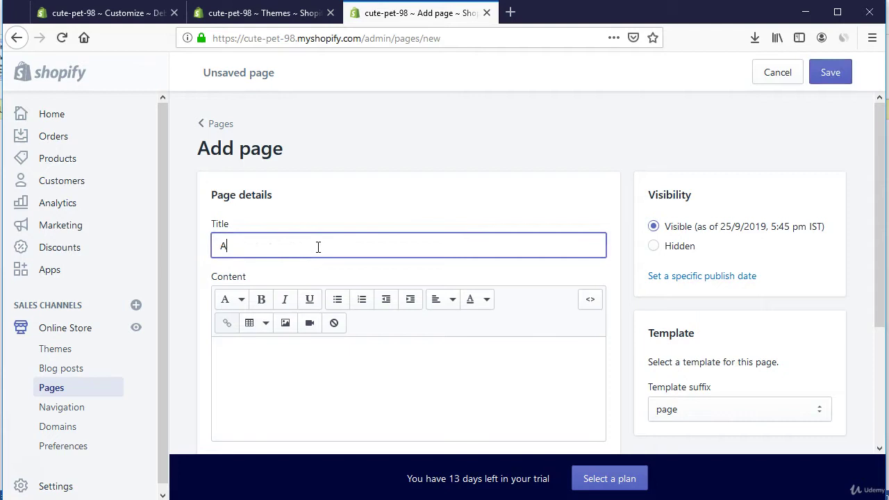
text(bout US)
click(829, 73)
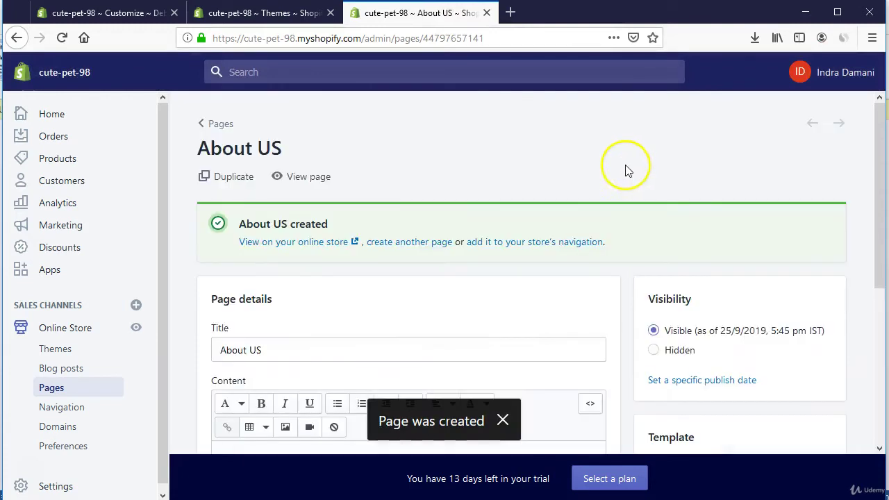
scroll(565, 194, down, 2)
scroll(562, 198, up, 2)
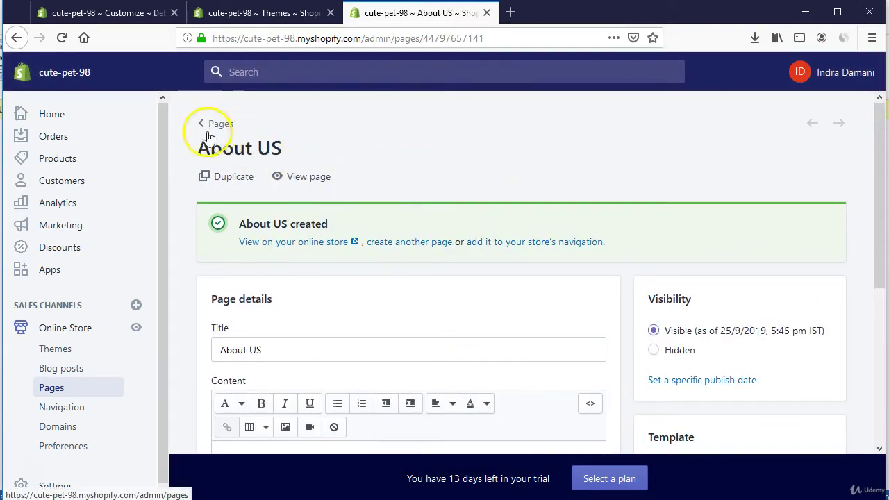
Create and save a 'Shipping Policy' page, then return to the Pages list.
click(201, 124)
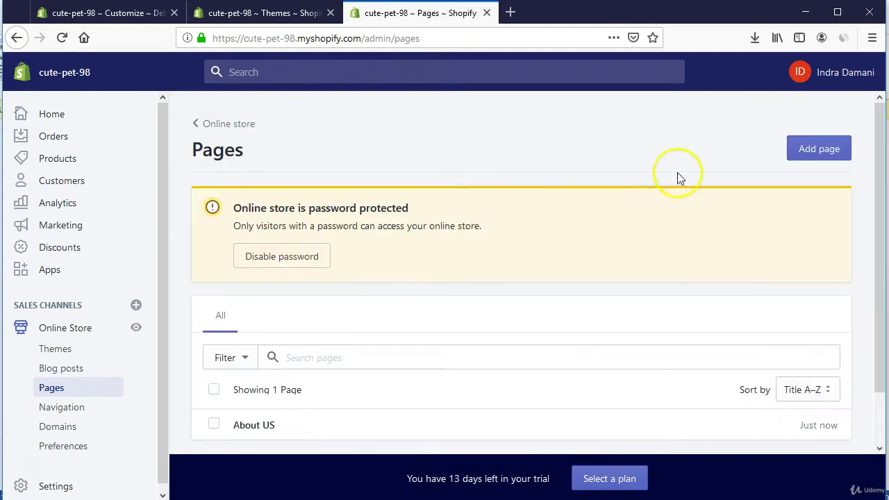
click(807, 160)
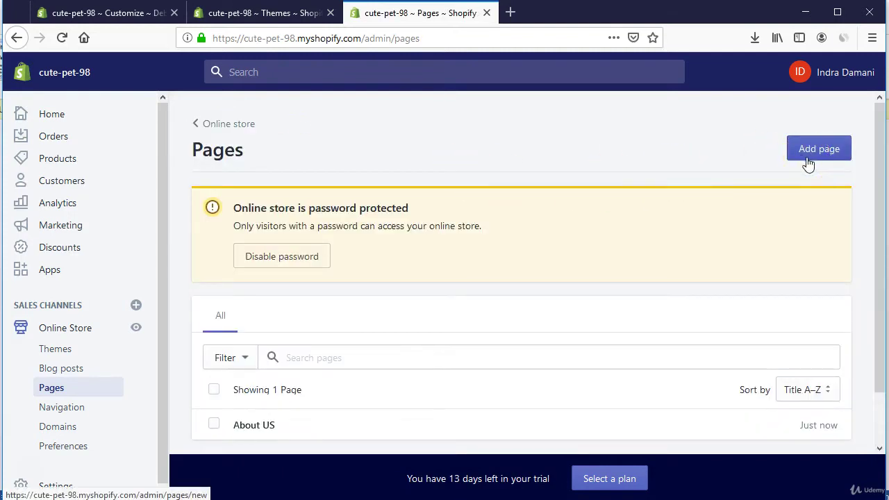
click(807, 160)
click(403, 244)
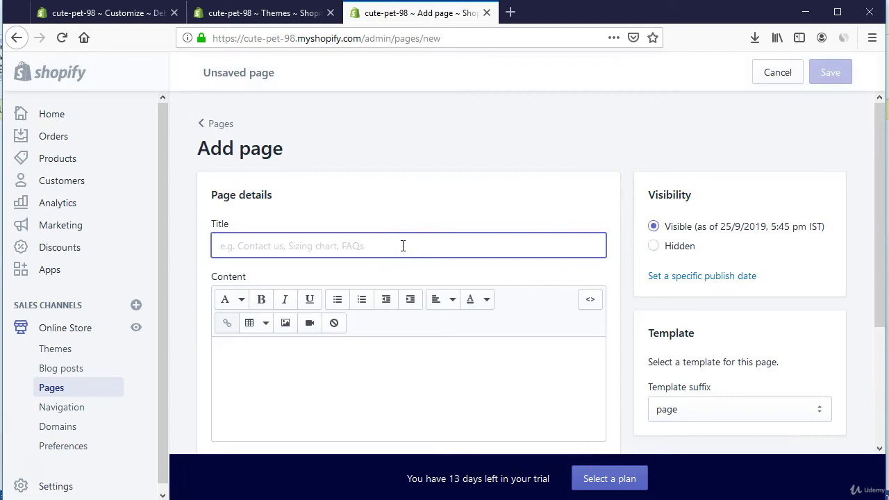
text(Shipping)
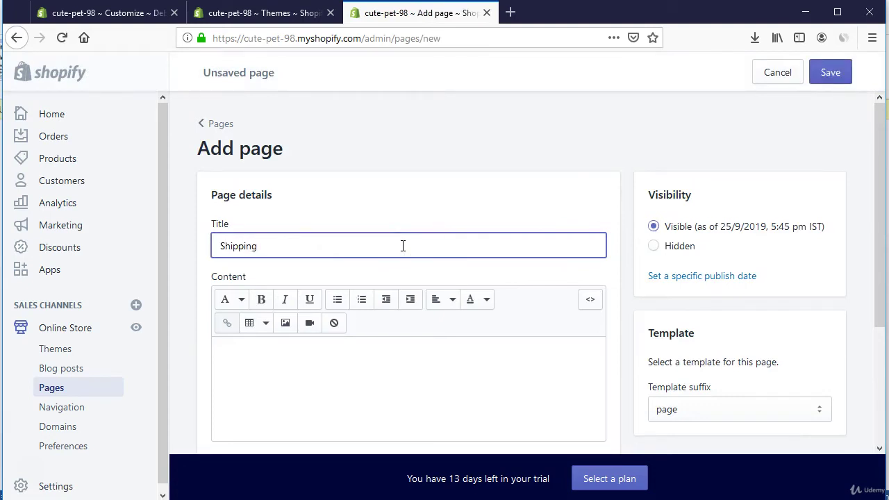
text( Policy)
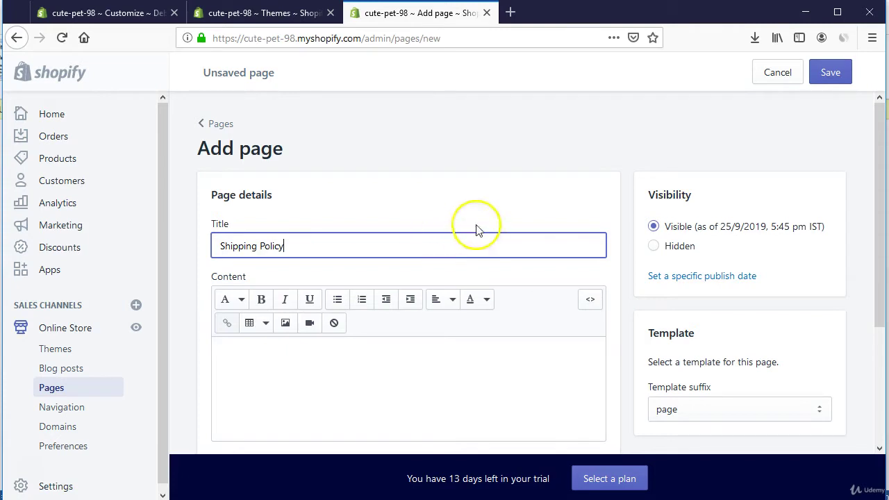
click(833, 74)
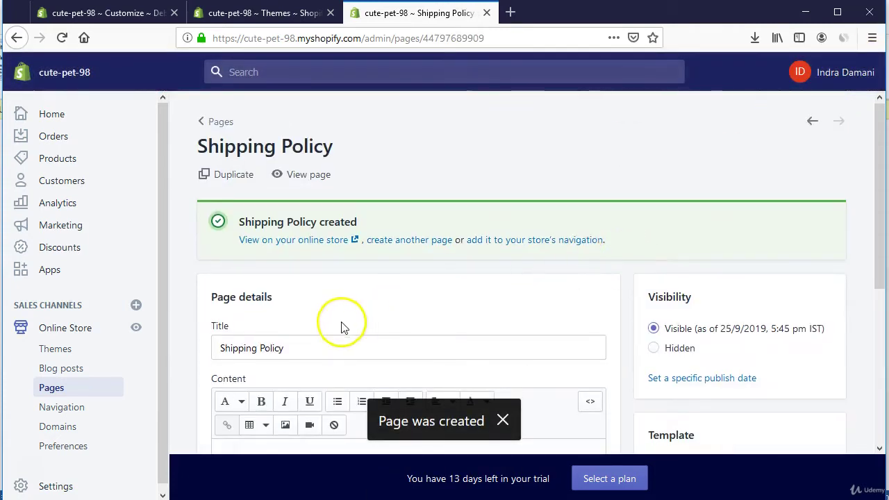
scroll(341, 327, down, 3)
scroll(268, 234, up, 3)
click(208, 122)
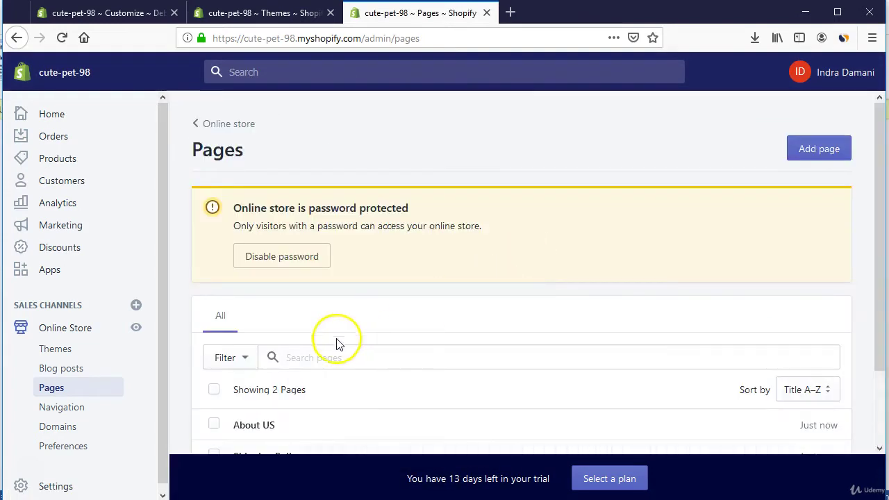
Create and save a third page titled 'Returns & Refunds', then go back to Pages.
click(818, 149)
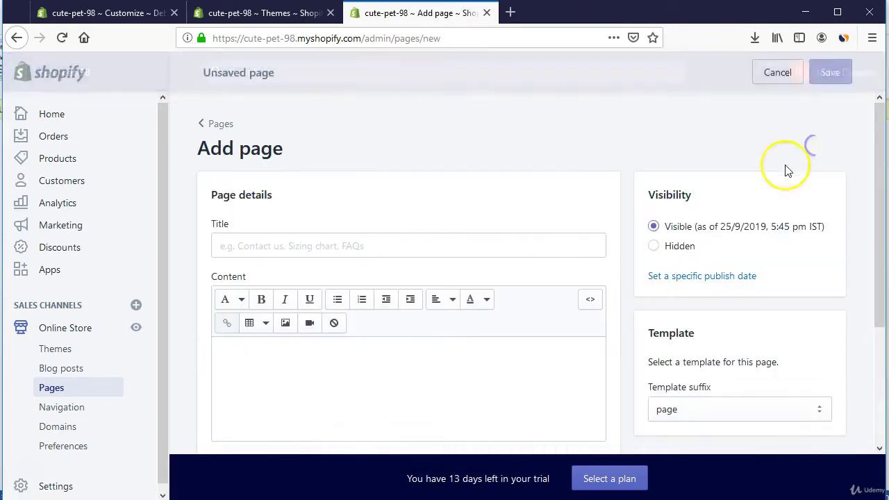
click(419, 244)
text(R)
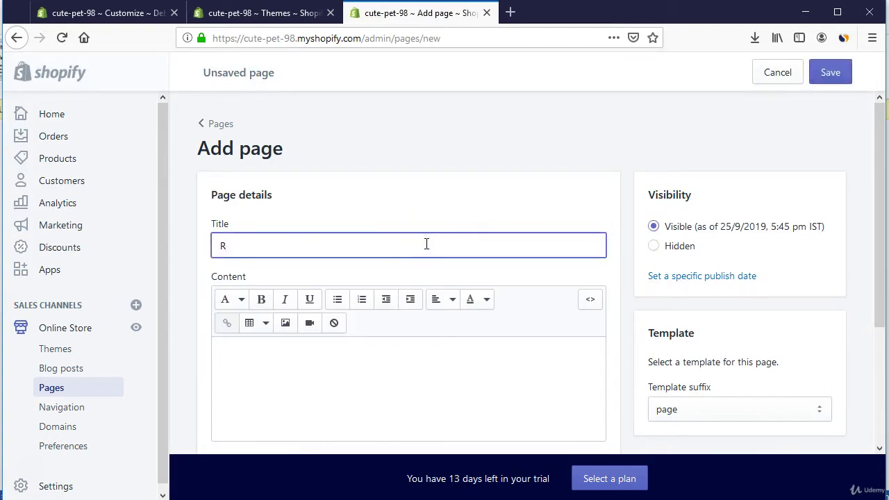
key(BackSpace)
text(Returns & Refunds)
click(842, 70)
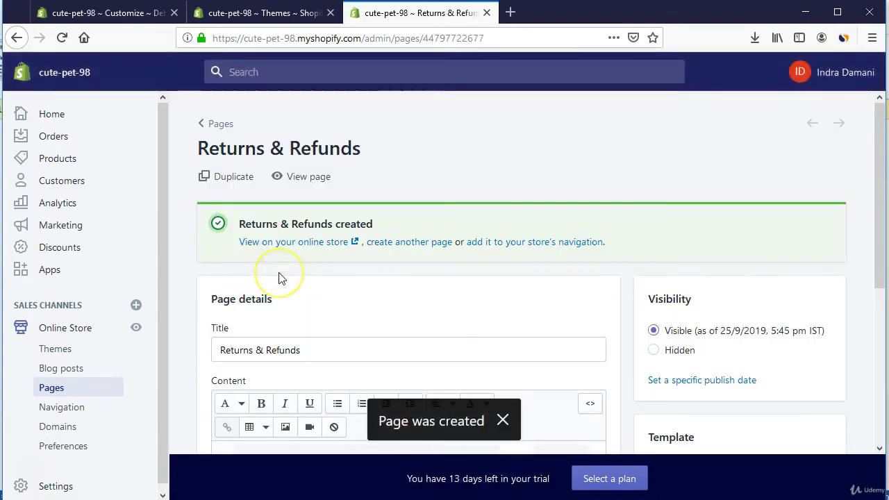
scroll(277, 278, down, 3)
scroll(281, 277, down, 1)
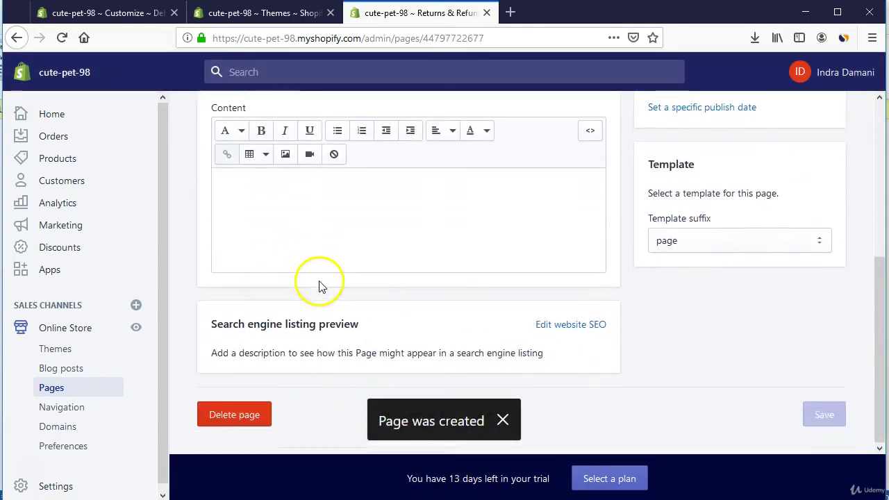
scroll(318, 284, up, 5)
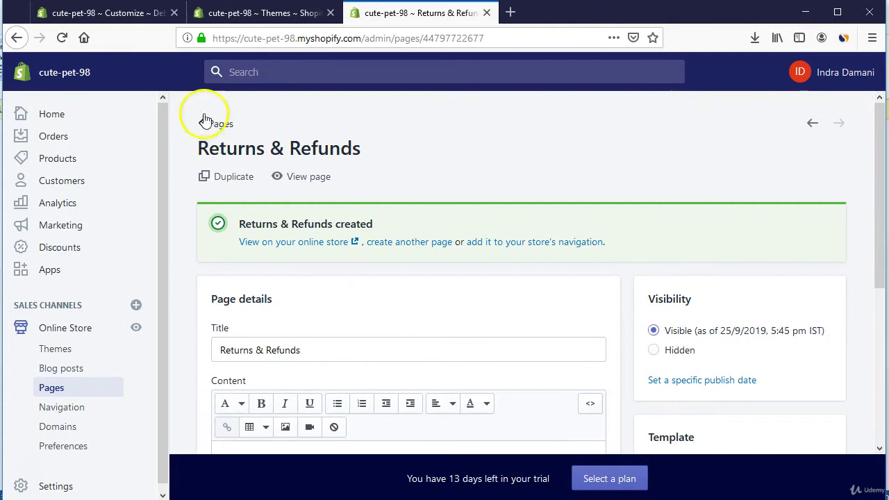
click(200, 126)
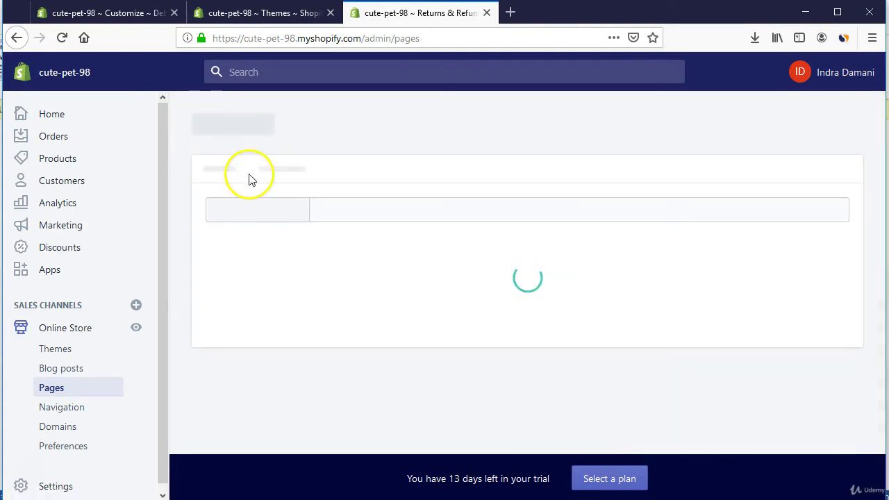
scroll(270, 300, down, 3)
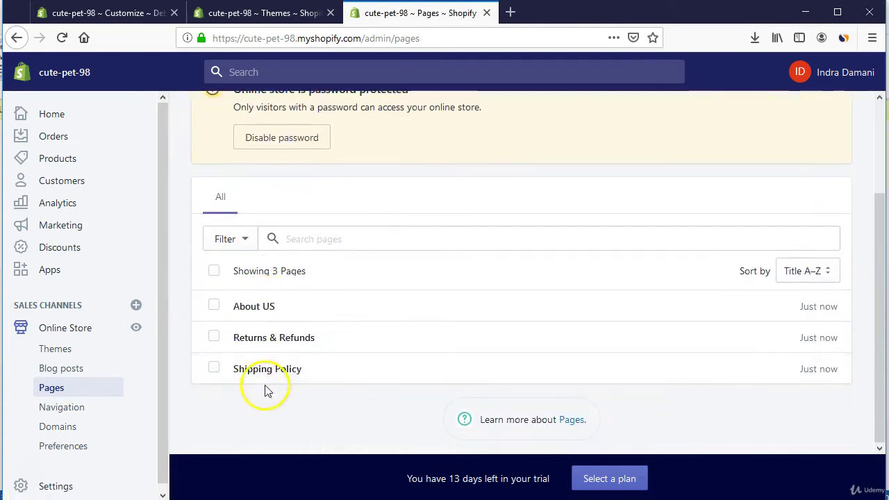
Launch the theme editor for the Debut theme from Online Store themes.
click(83, 336)
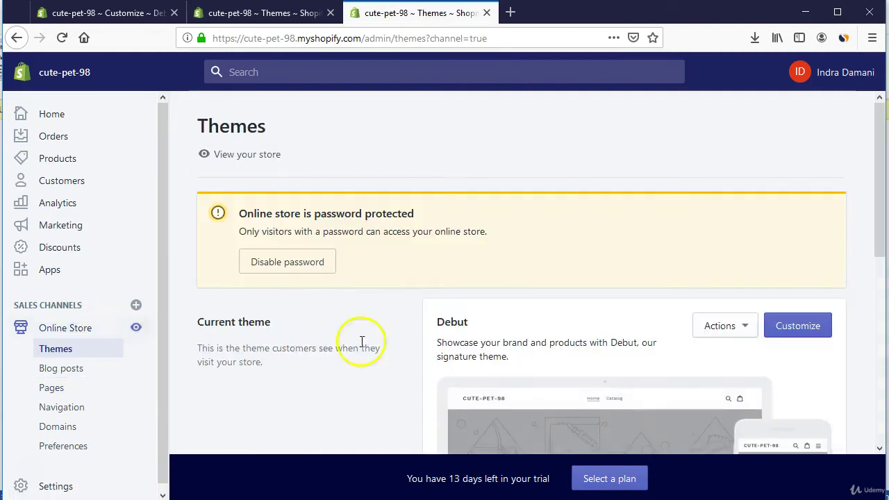
scroll(756, 210, down, 3)
scroll(789, 222, up, 2)
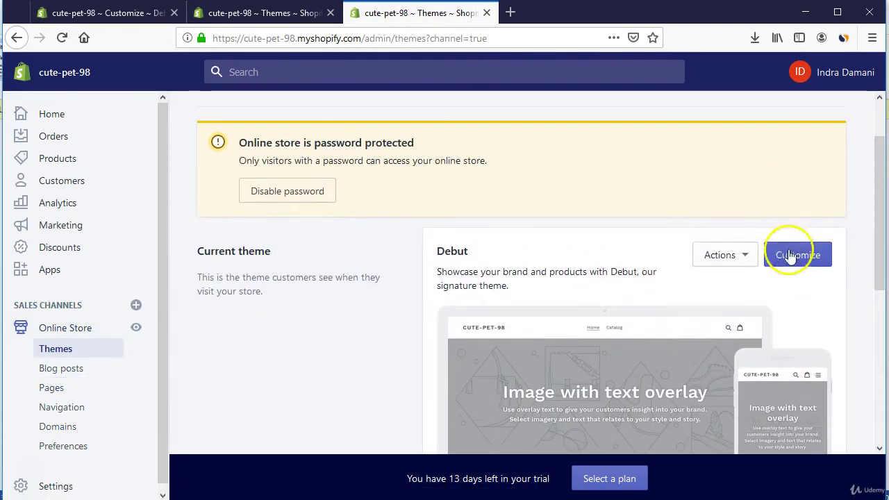
click(790, 255)
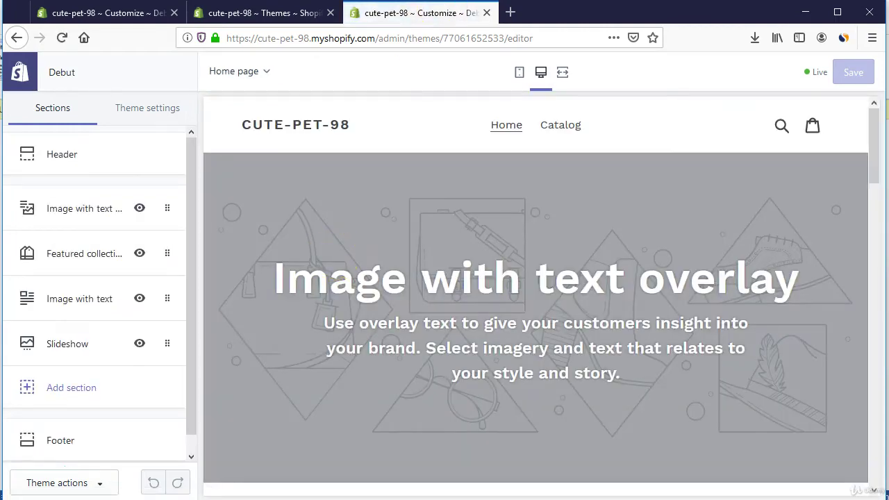
scroll(579, 197, down, 7)
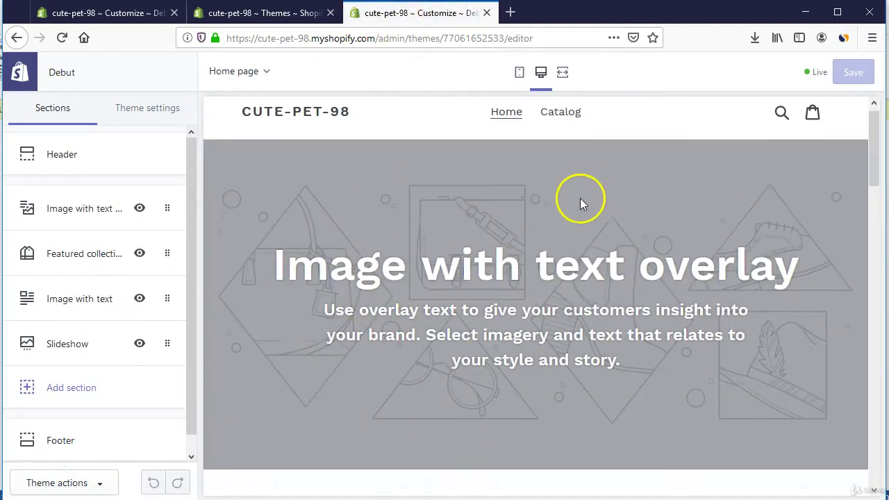
scroll(595, 254, up, 7)
scroll(526, 190, down, 4)
scroll(527, 190, up, 4)
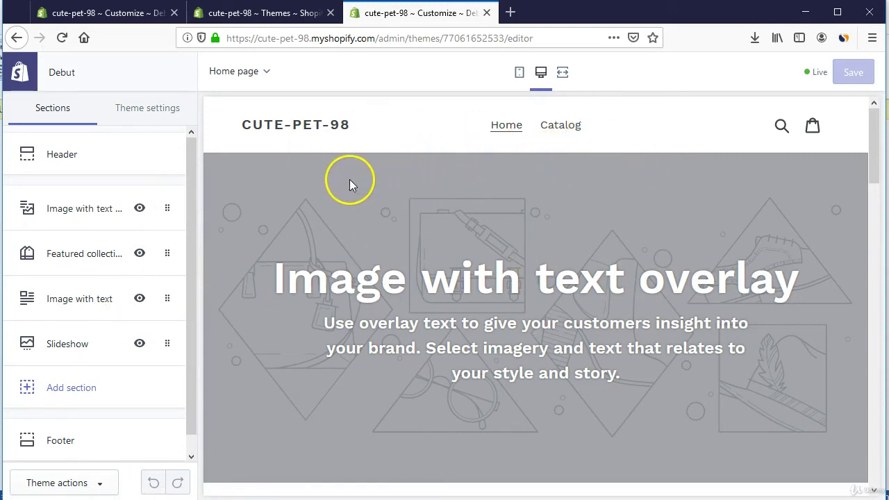
In Header settings, try Centered logo alignment, then keep it Left-aligned.
click(77, 162)
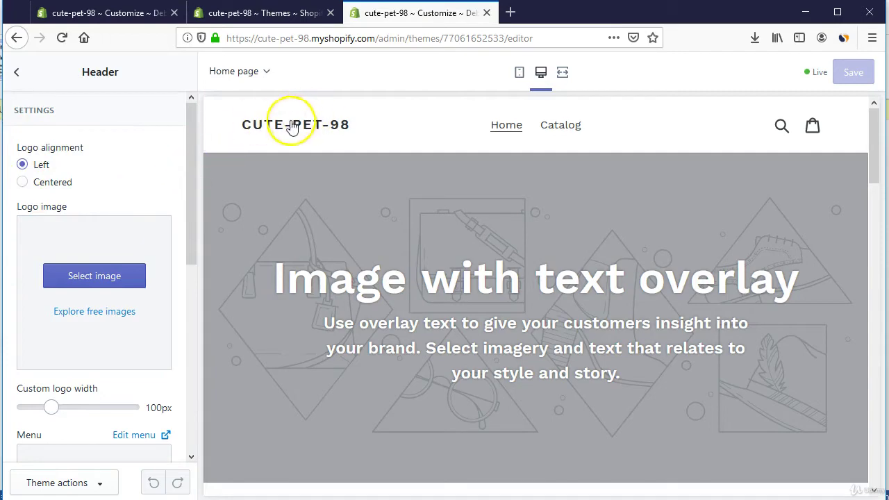
click(45, 186)
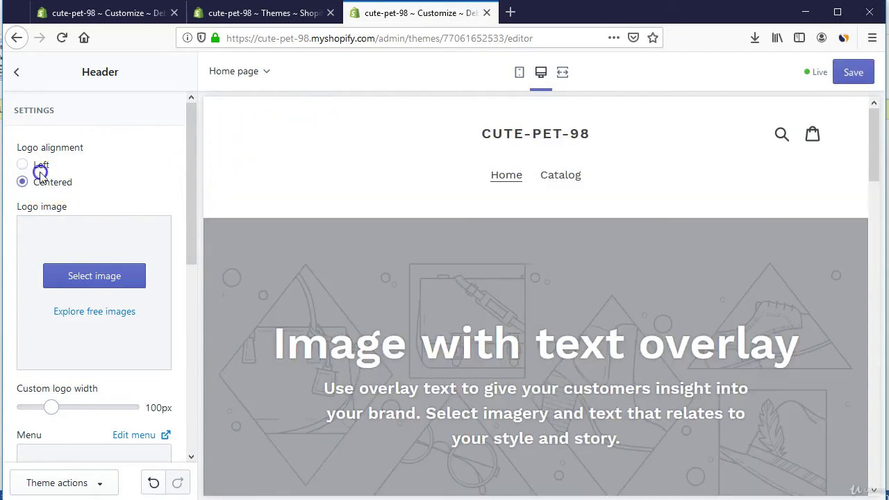
click(41, 171)
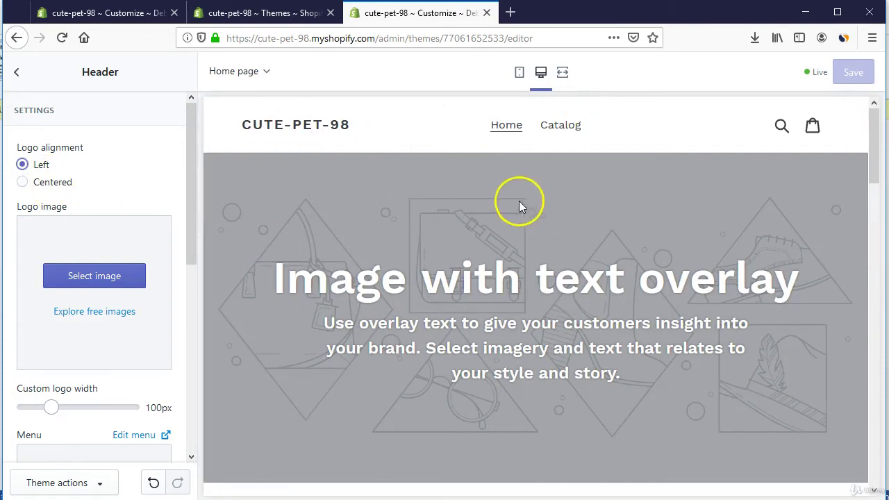
Set the TheCutePet dog image as the header logo and shrink its width to 75px.
click(116, 277)
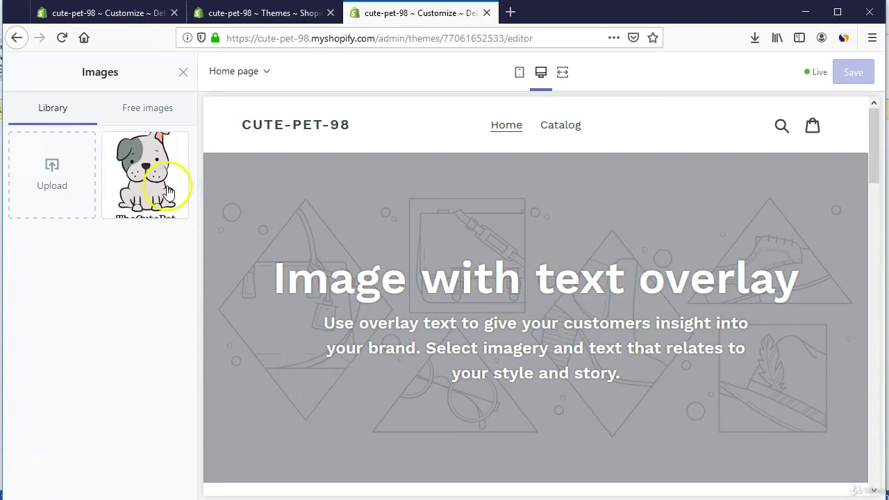
click(166, 189)
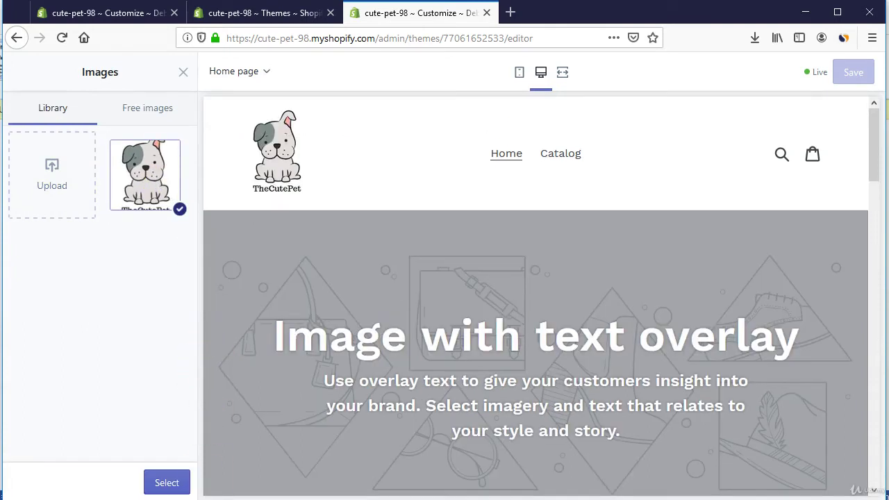
click(167, 483)
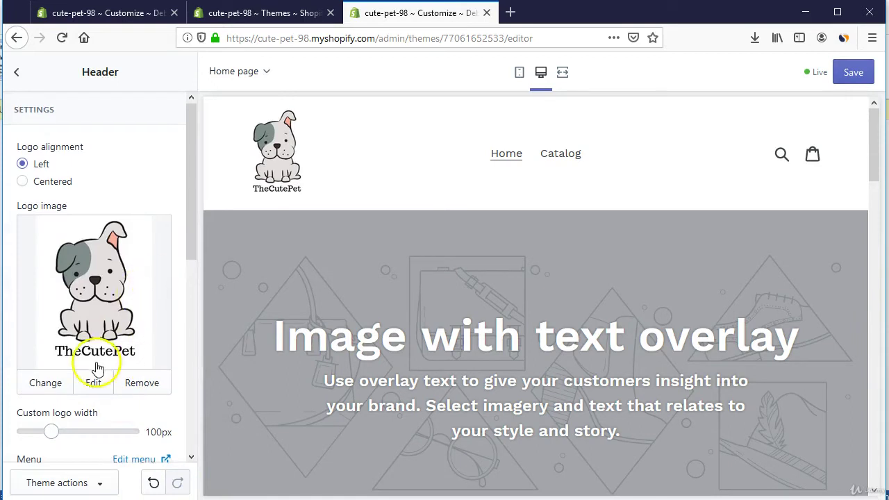
scroll(96, 367, down, 3)
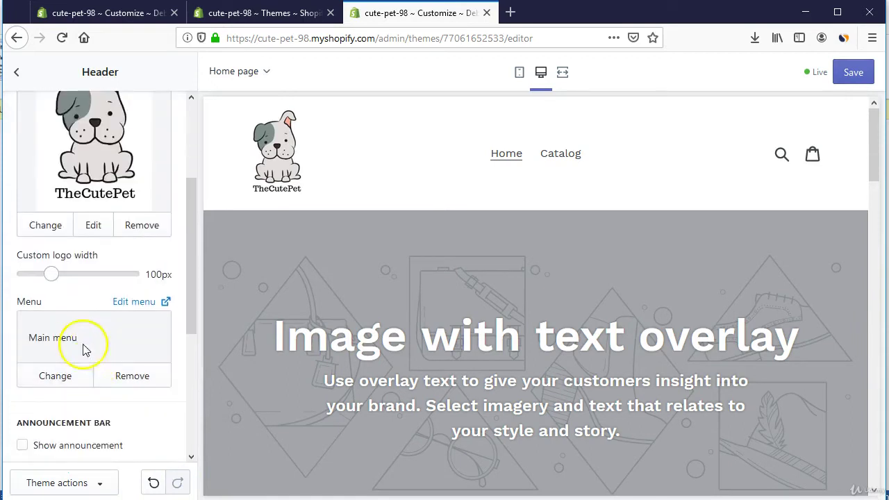
click(51, 275)
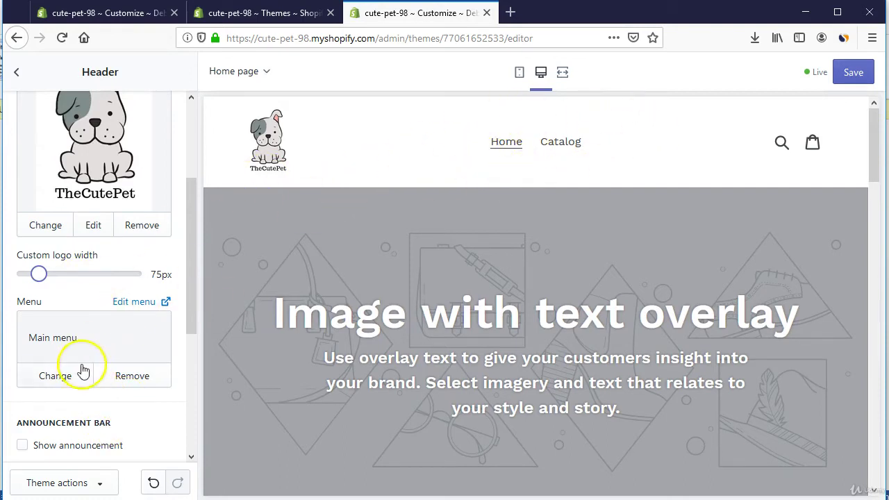
Choose to change the header's menu, opening the navigation menus in a new tab.
click(55, 376)
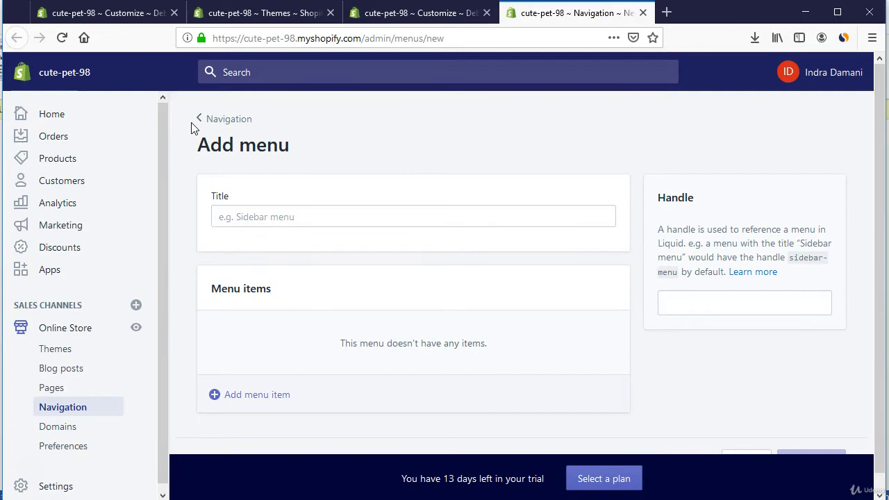
Open the Main menu from Navigation and inspect the Catalog item without changes.
click(202, 119)
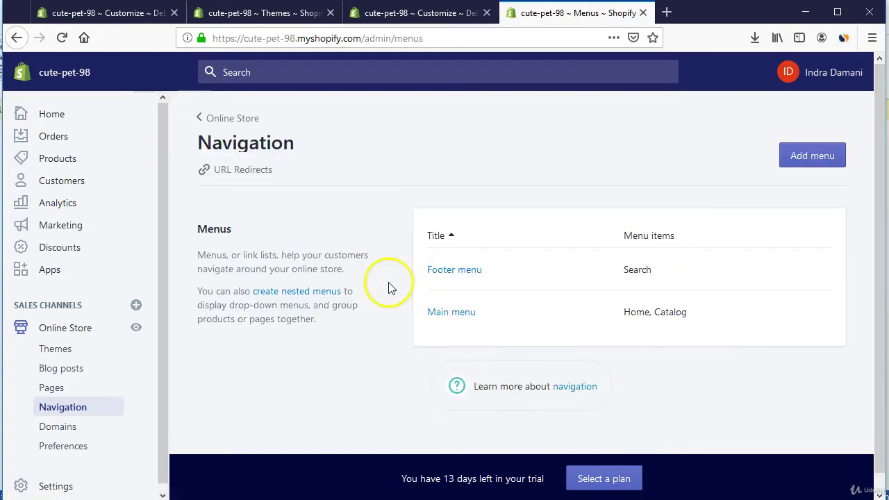
click(459, 313)
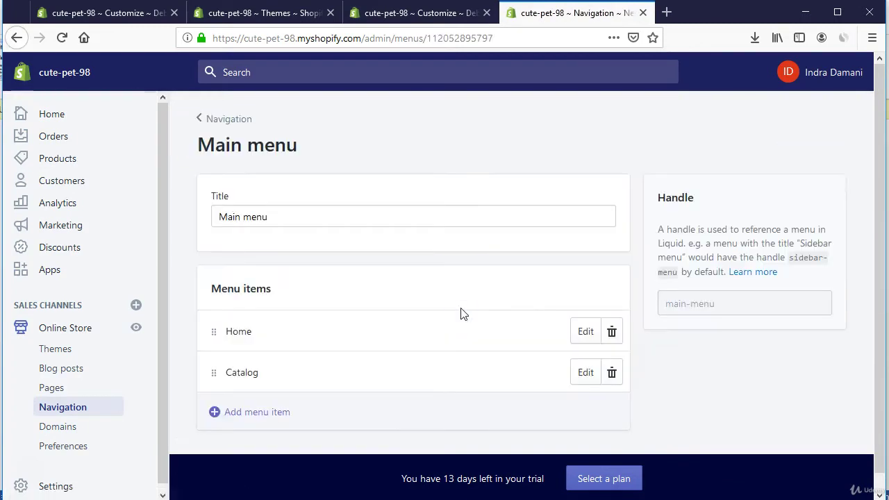
scroll(393, 341, down, 1)
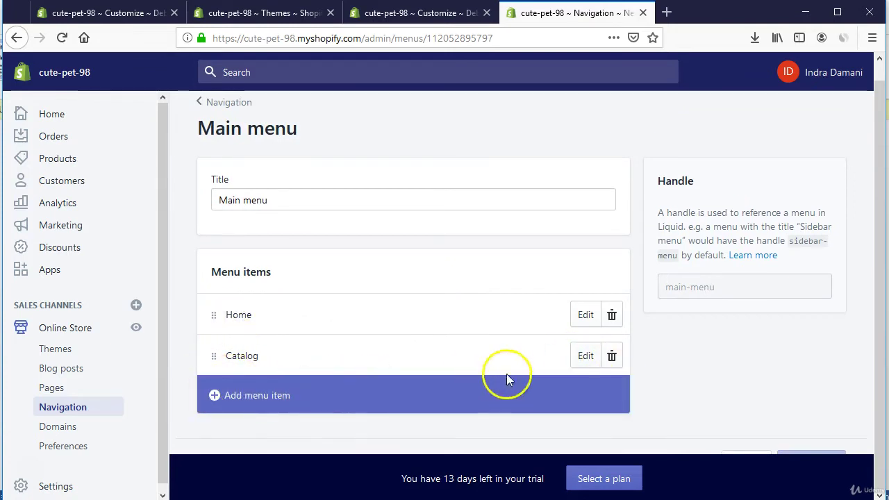
click(579, 354)
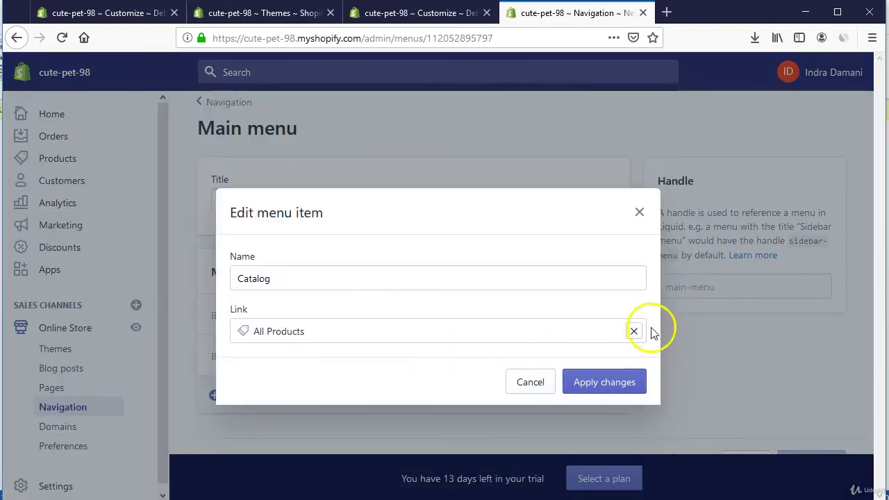
click(641, 210)
Add an 'About US' menu item linked to the About US page.
click(243, 395)
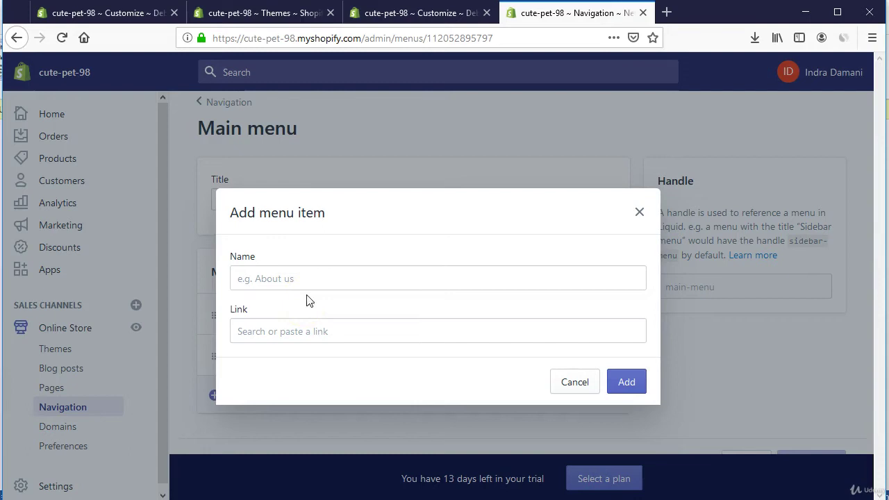
click(318, 276)
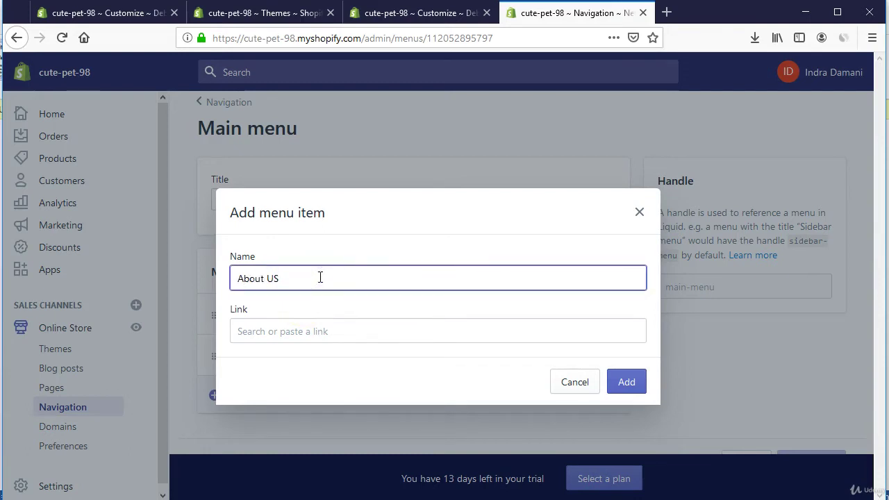
click(317, 331)
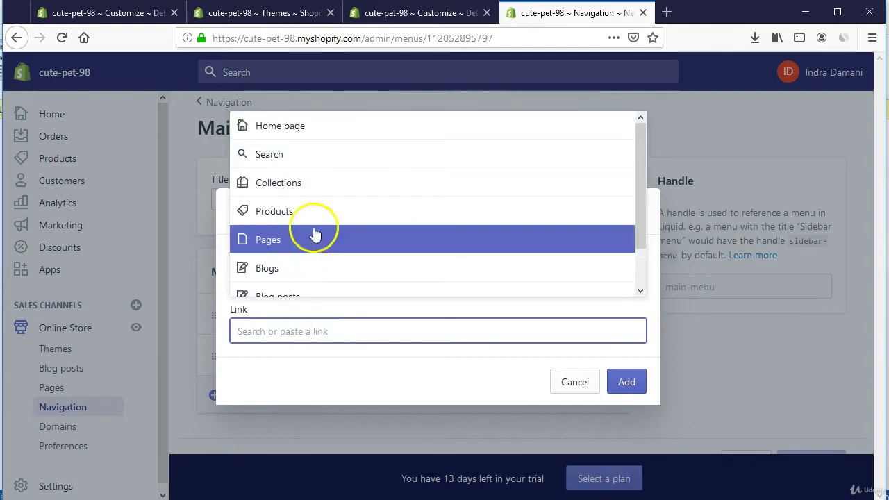
click(294, 241)
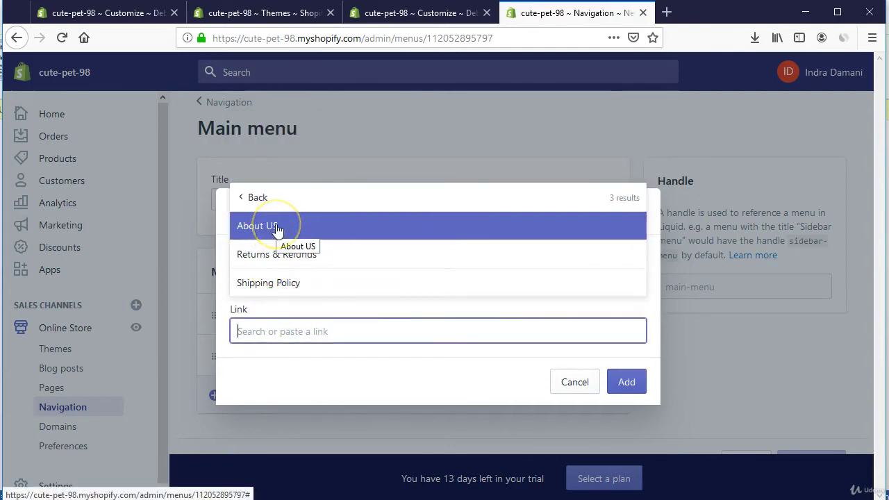
click(277, 230)
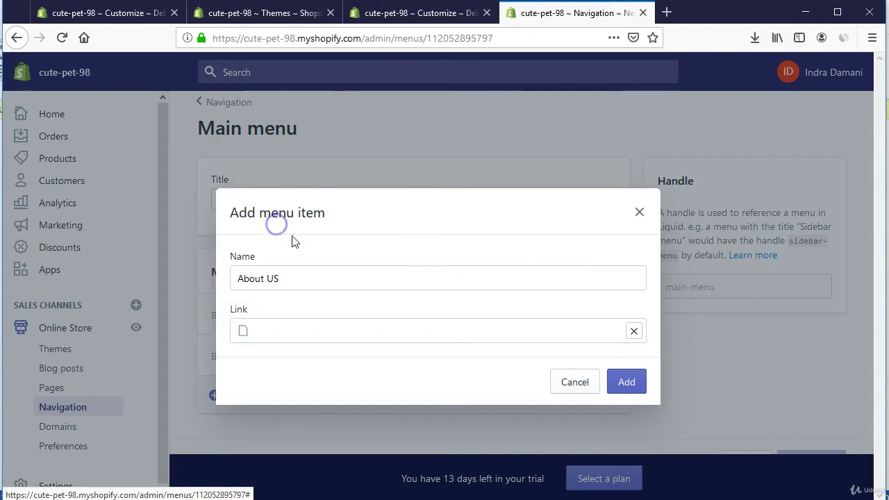
click(617, 378)
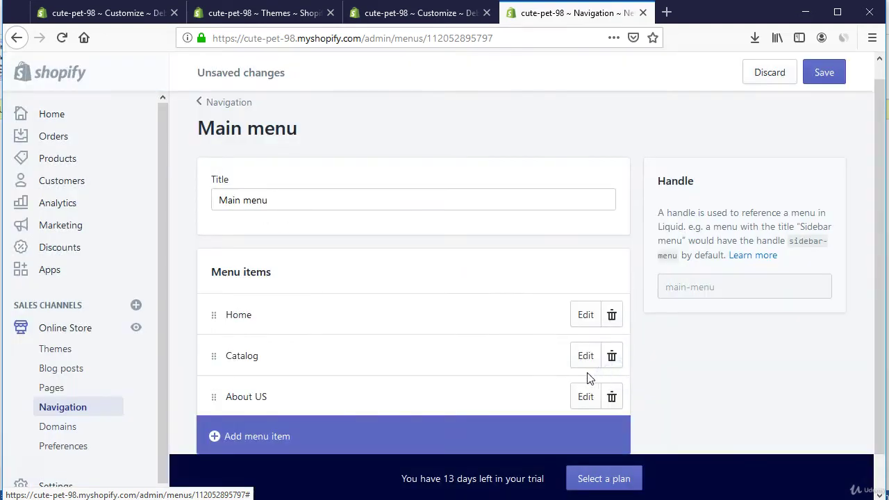
Add a 'Shipping Policy' menu item linked to the Shipping Policy page.
scroll(347, 332, down, 1)
click(256, 397)
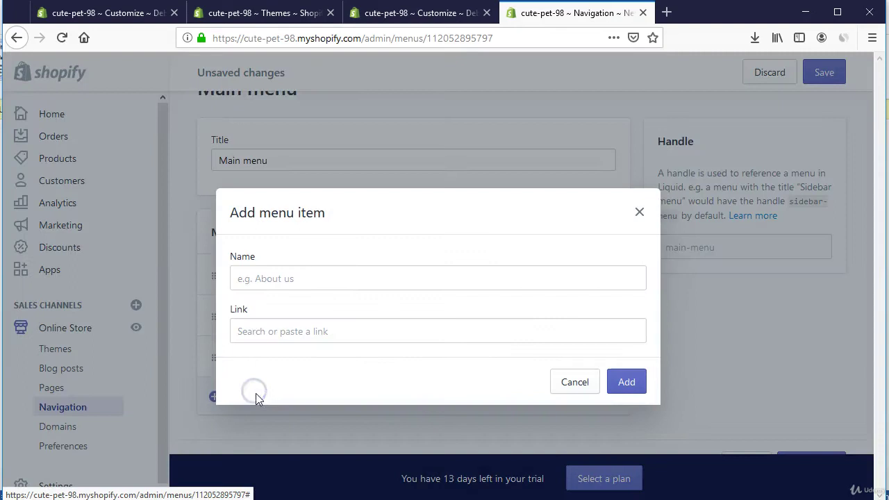
click(318, 277)
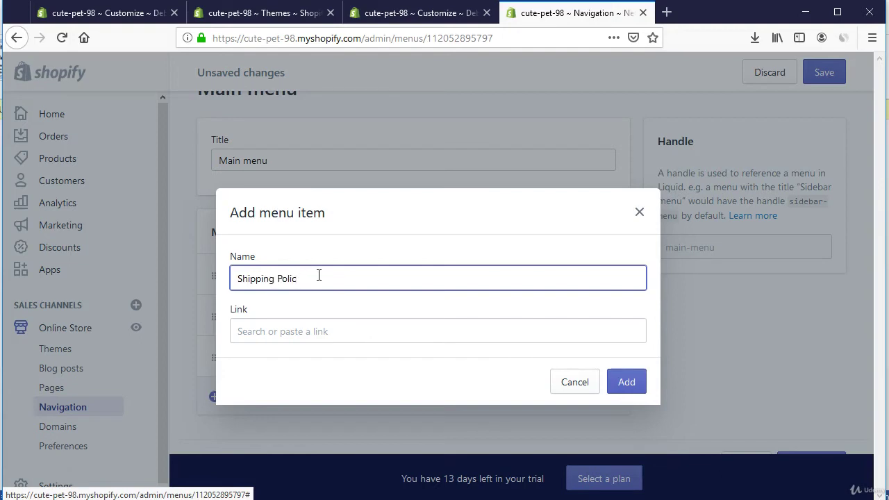
click(333, 332)
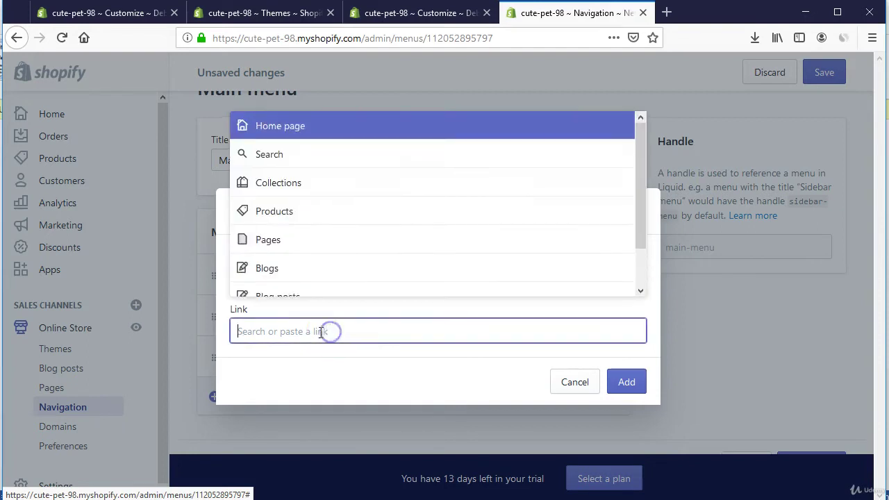
click(292, 240)
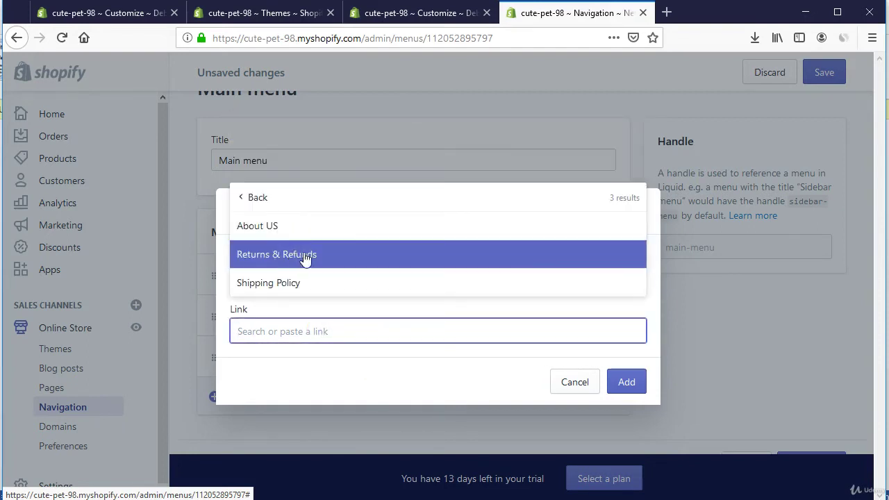
click(303, 284)
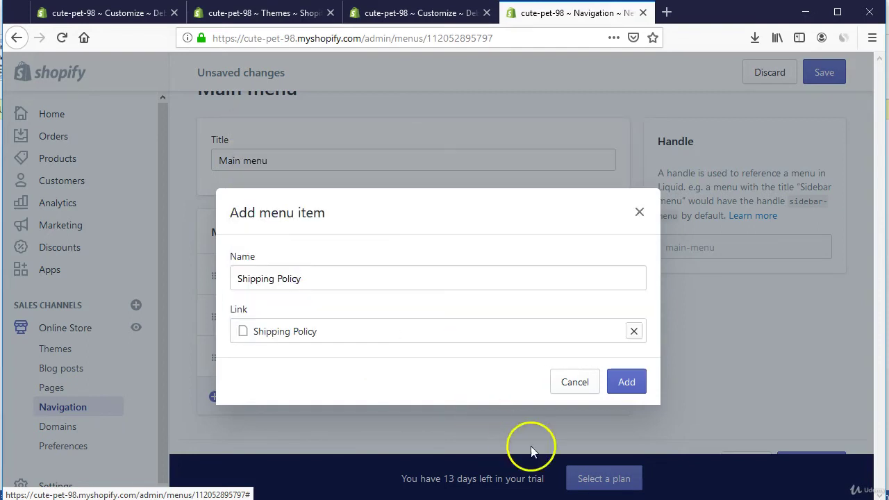
click(629, 386)
Add a 'Returns and Refunds' menu item linked to the Refund Policy.
scroll(417, 375, down, 1)
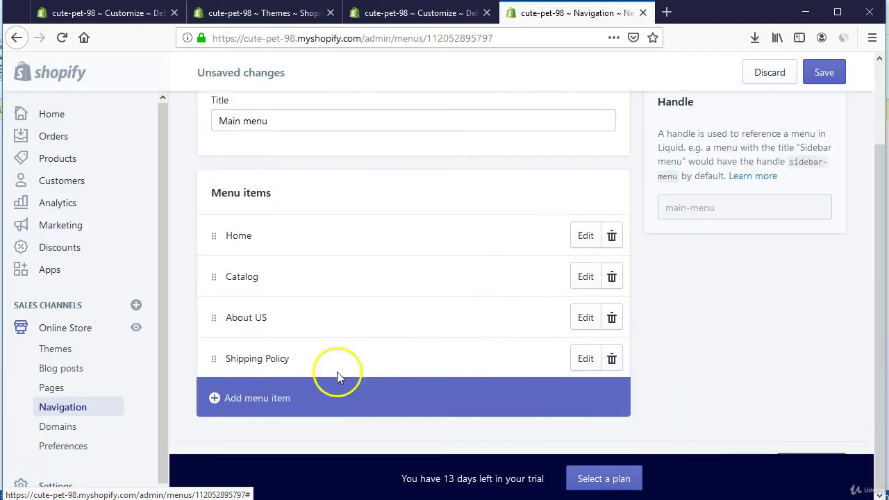
click(231, 394)
click(276, 276)
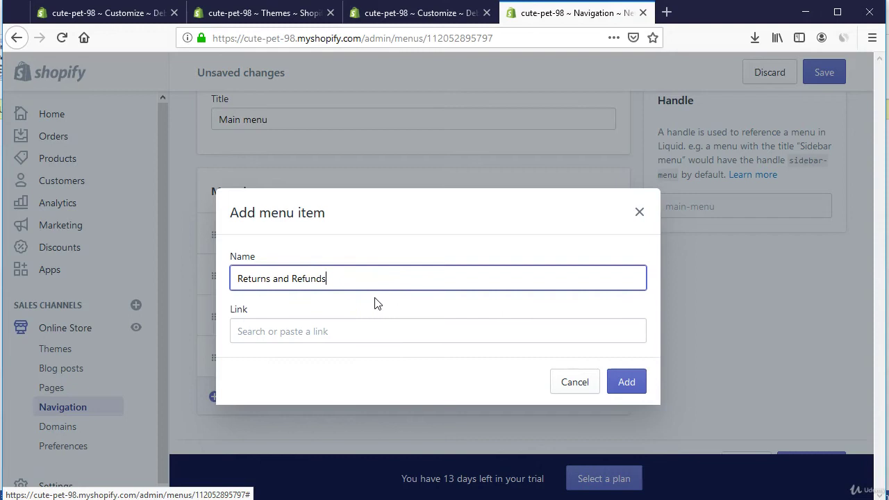
click(402, 320)
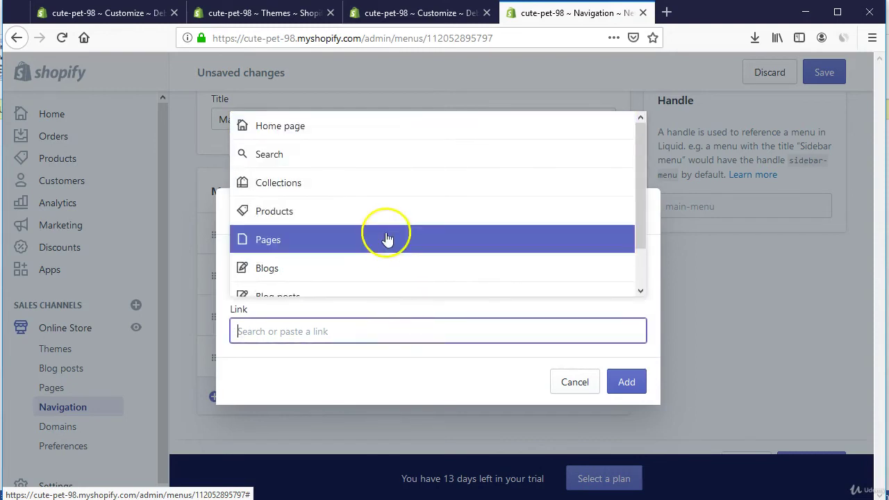
scroll(385, 238, down, 1)
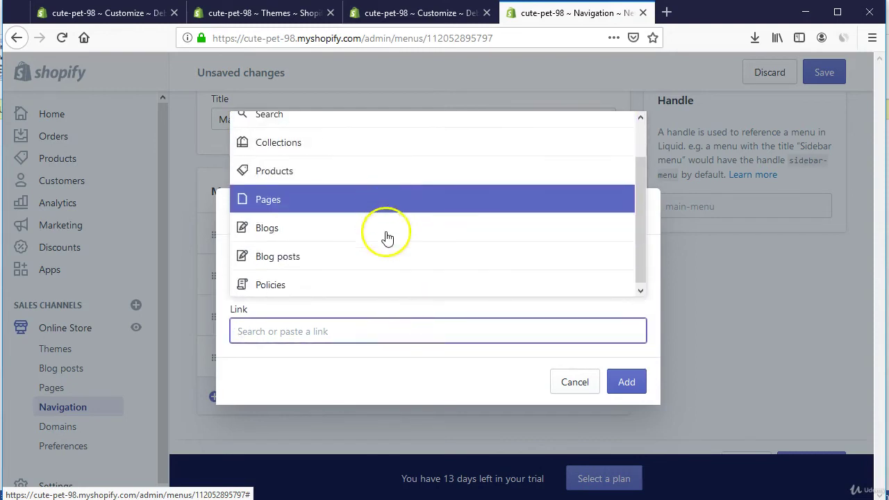
click(322, 293)
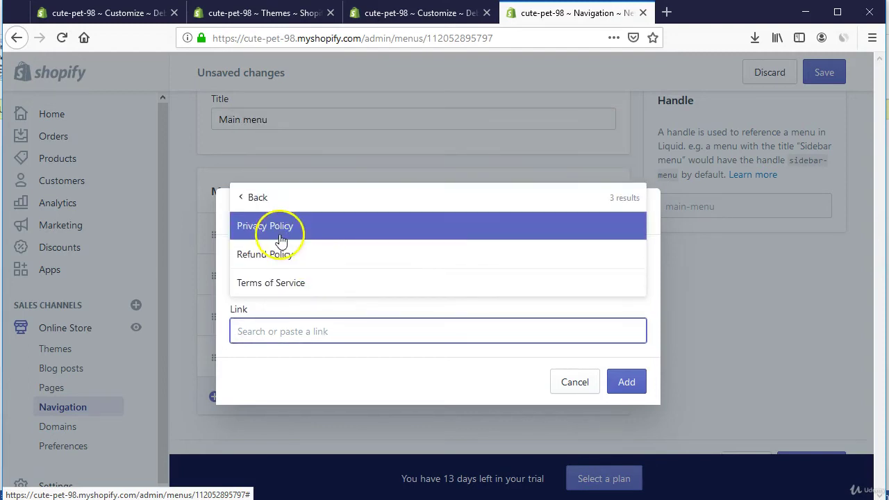
click(293, 256)
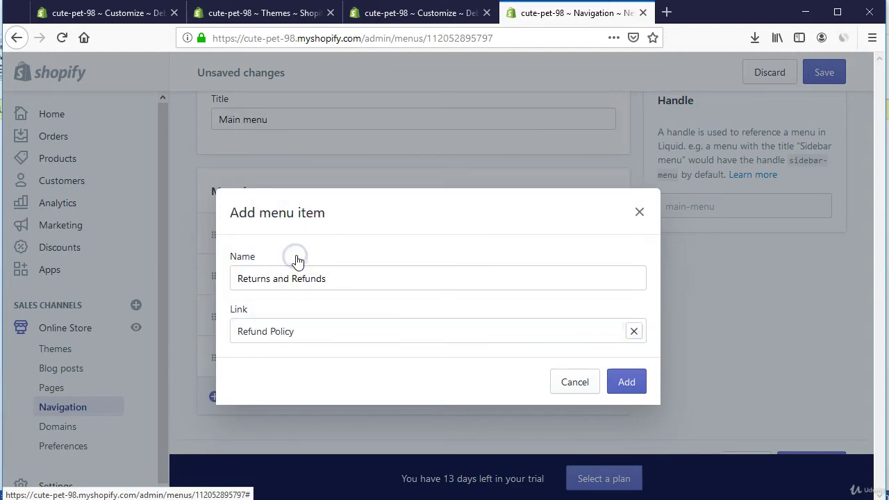
click(627, 386)
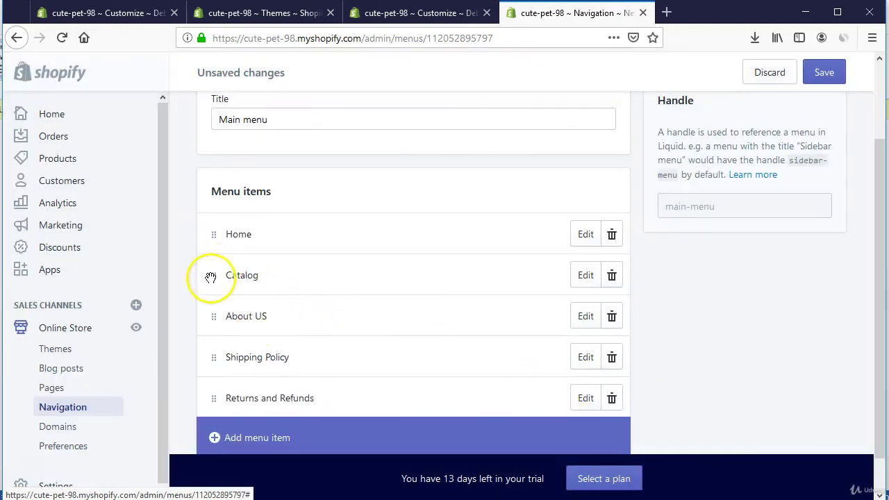
Move About US above Catalog and save the Main menu.
drag(213, 316, 216, 271)
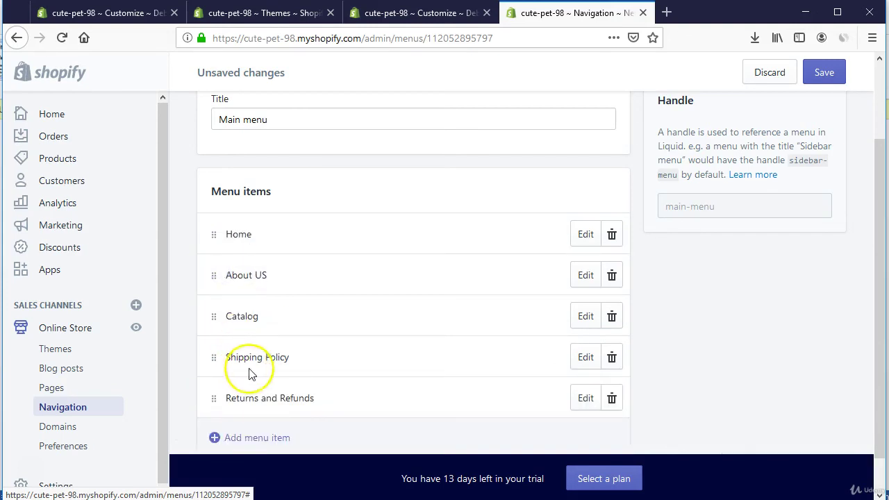
scroll(349, 329, down, 1)
scroll(682, 258, up, 4)
click(823, 74)
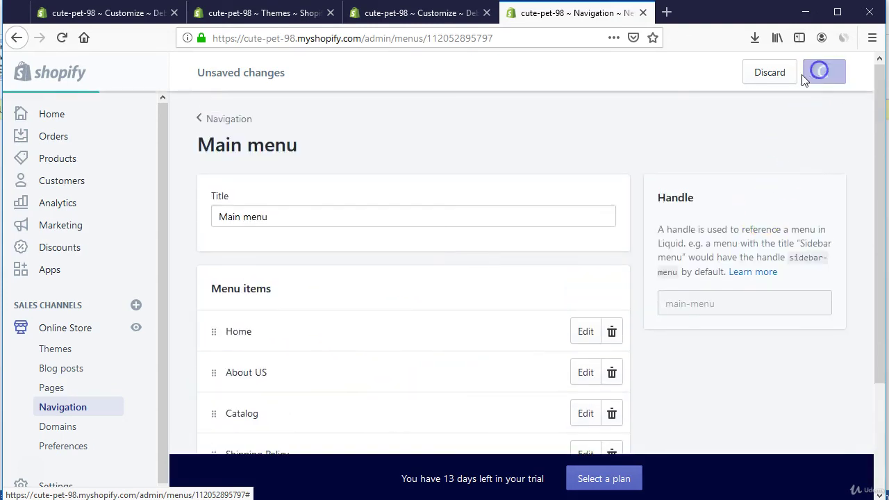
click(403, 12)
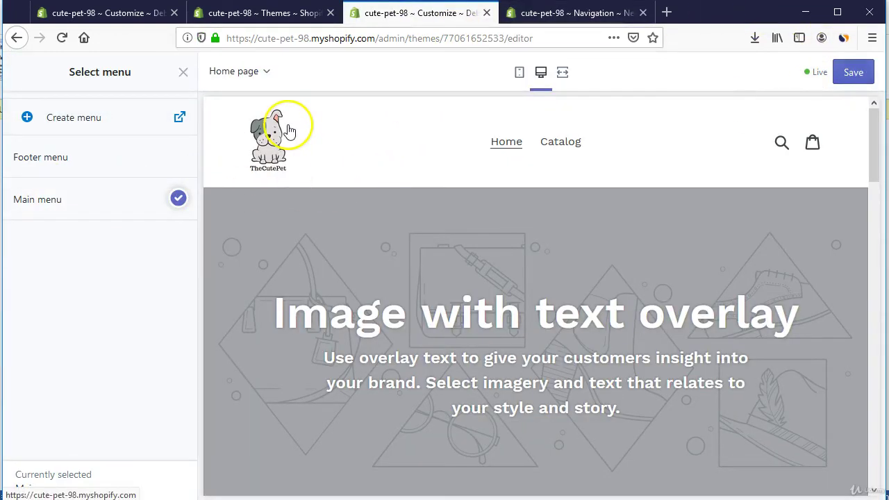
Save the Main menu as the header menu and return to Header settings.
click(854, 67)
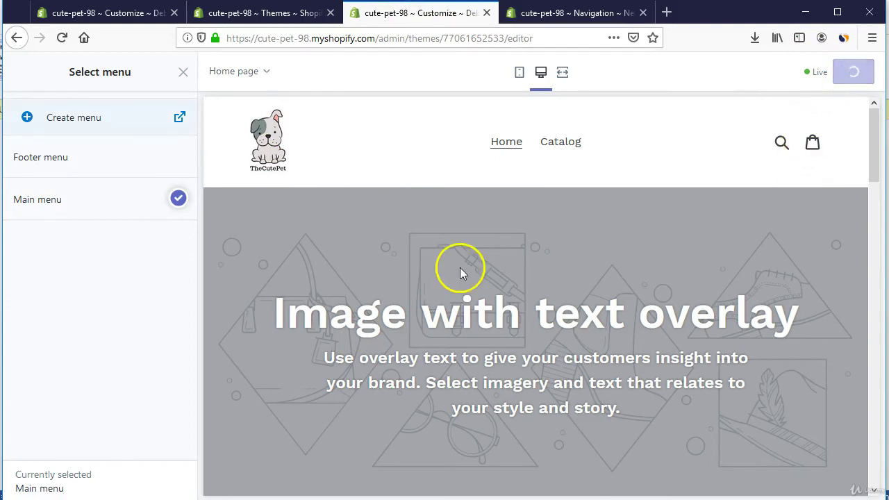
click(184, 71)
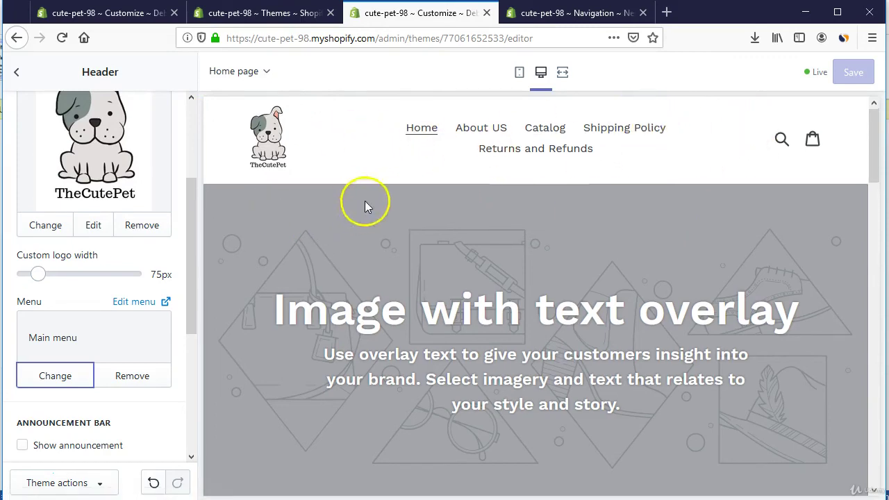
scroll(388, 219, down, 4)
scroll(395, 223, up, 4)
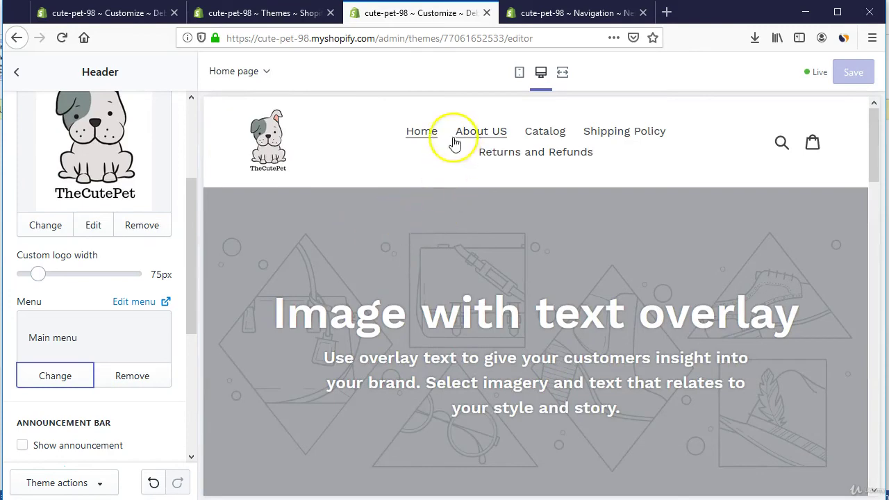
scroll(511, 145, down, 3)
scroll(520, 165, up, 3)
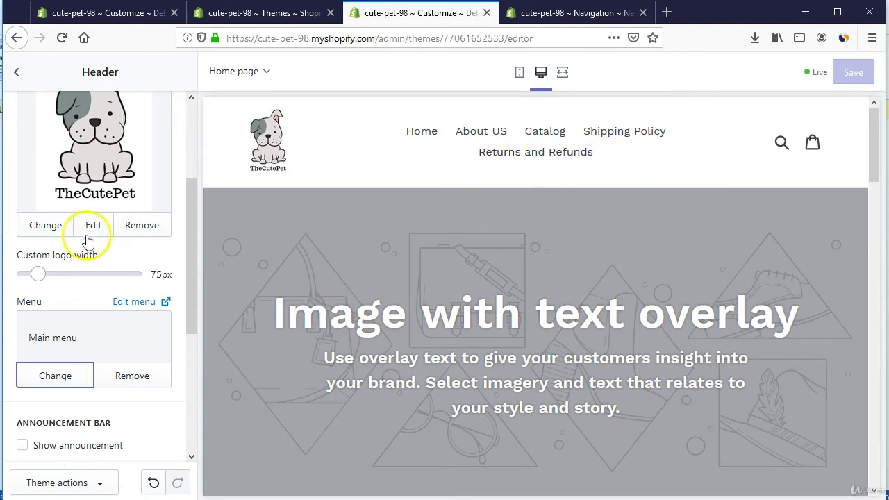
Enable Show announcement and replace its text with 'Free Shipping Worldwide'.
scroll(167, 274, down, 2)
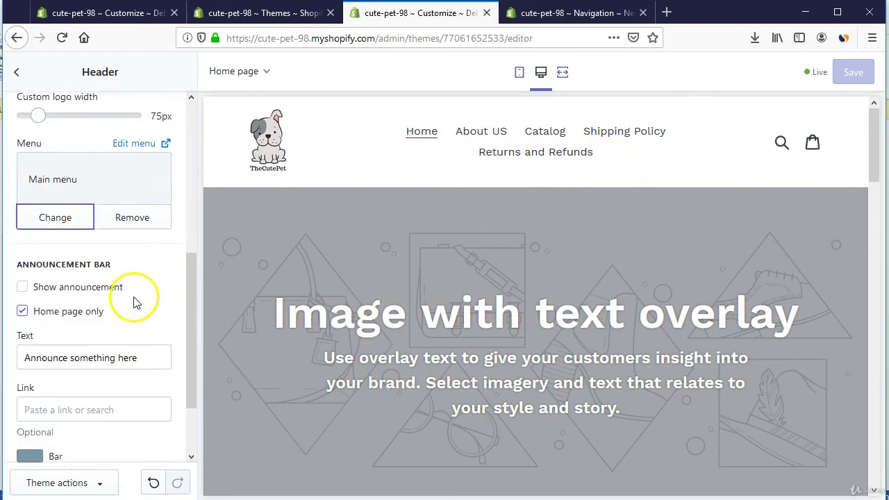
click(66, 288)
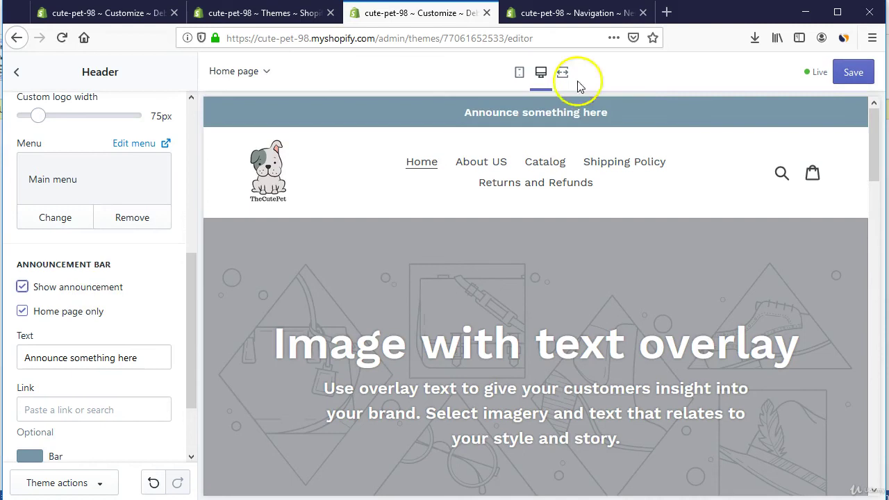
drag(471, 113, 630, 113)
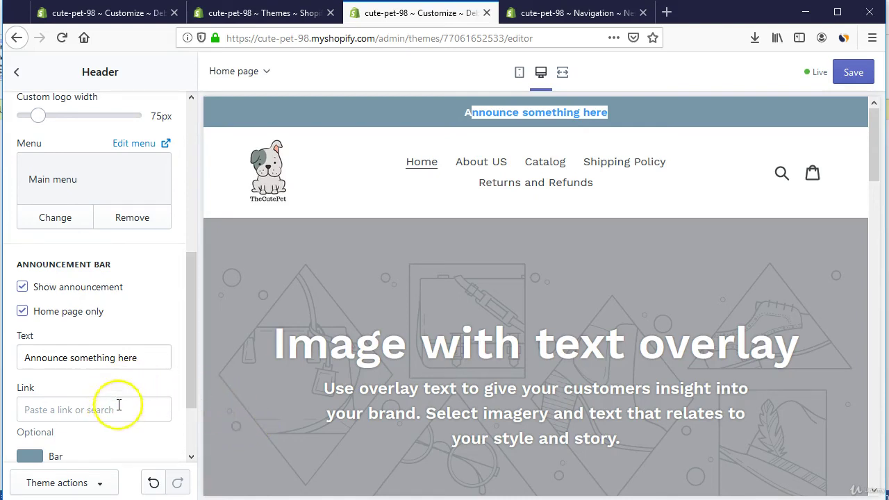
drag(132, 355, 14, 324)
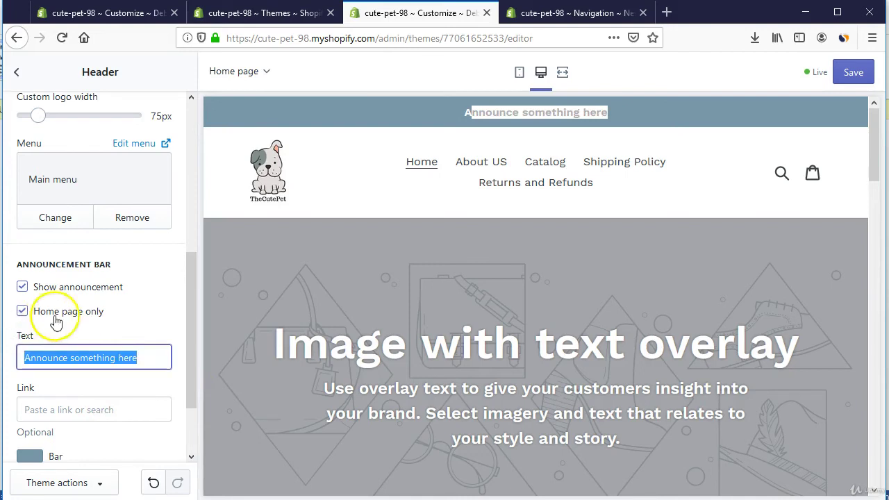
text(Fre)
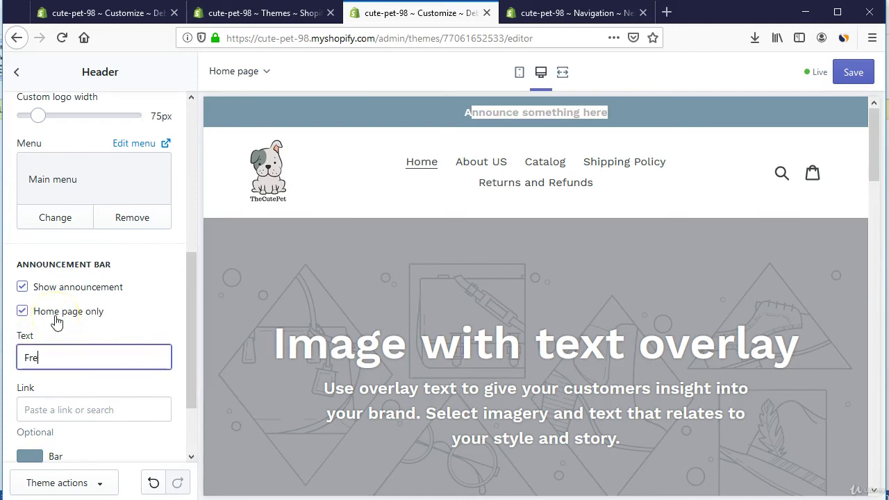
text(e Shipping Worldwide)
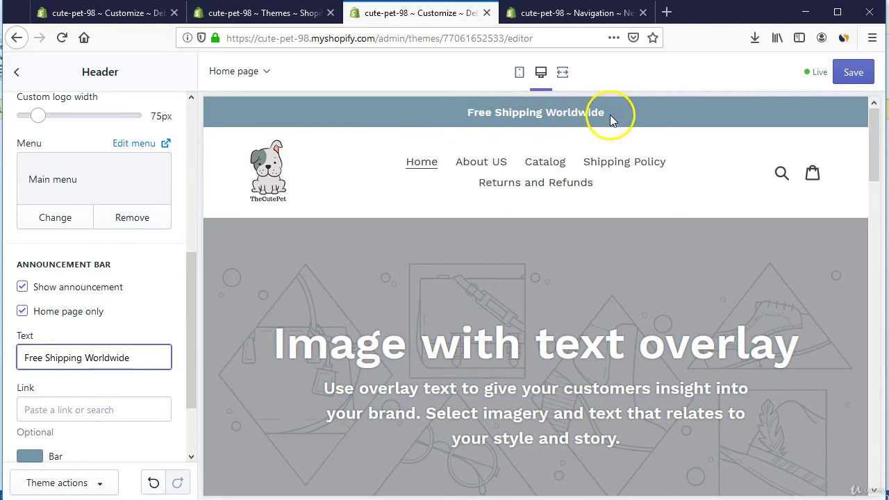
drag(439, 114, 574, 126)
click(573, 125)
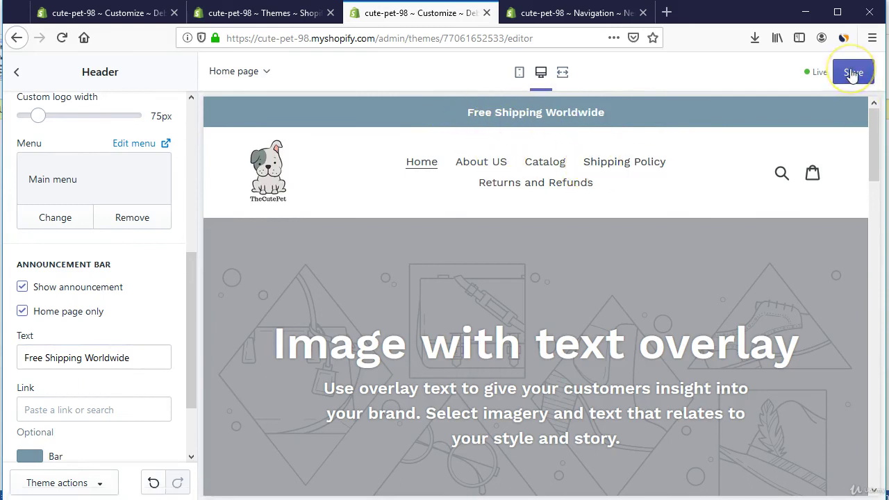
scroll(163, 260, down, 3)
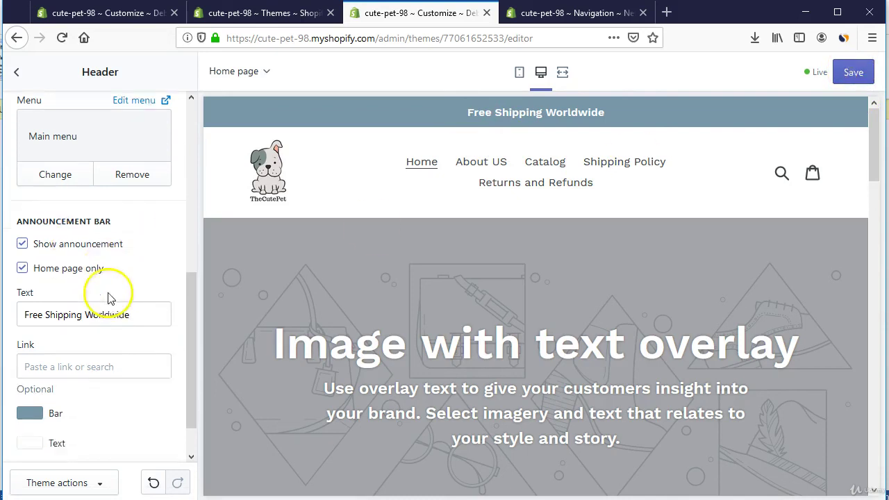
Save the theme and review the preview showing the Free Shipping Worldwide announcement bar.
click(854, 74)
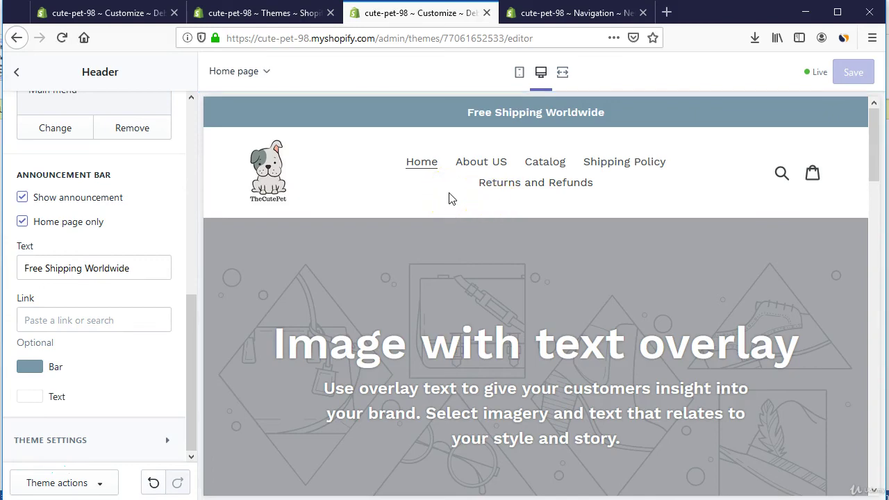
scroll(565, 288, down, 10)
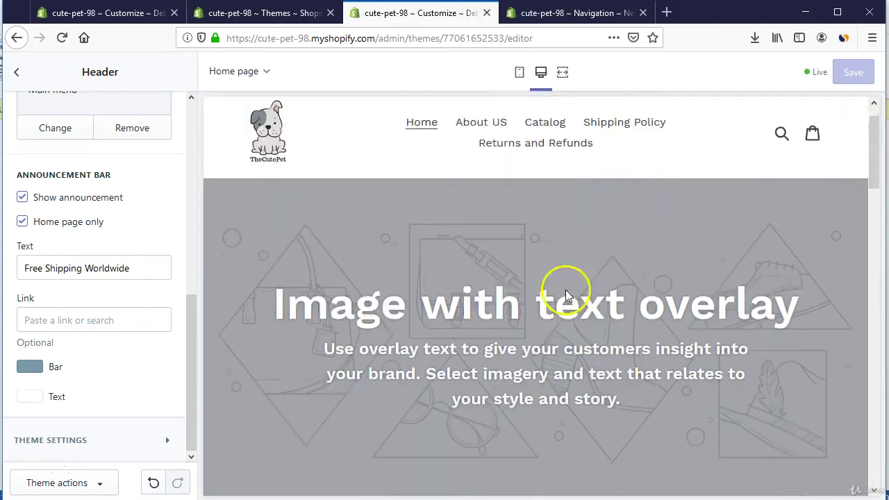
scroll(444, 266, up, 10)
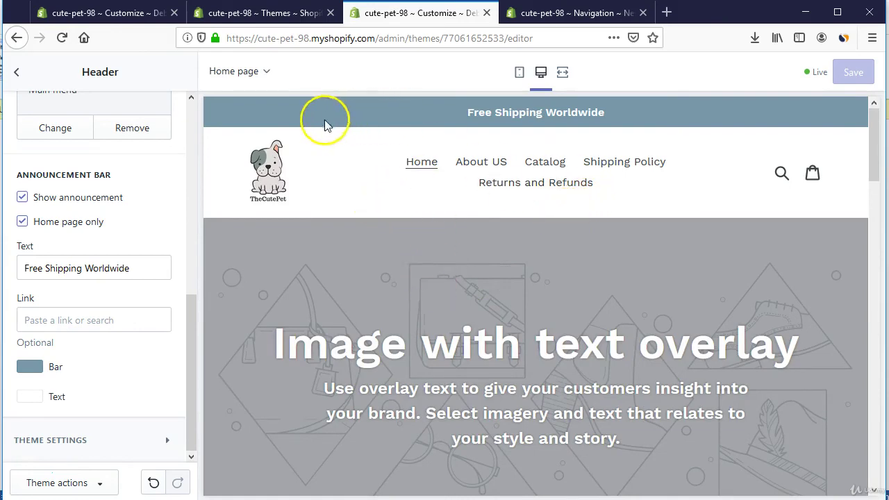
scroll(651, 297, down, 10)
scroll(652, 297, down, 5)
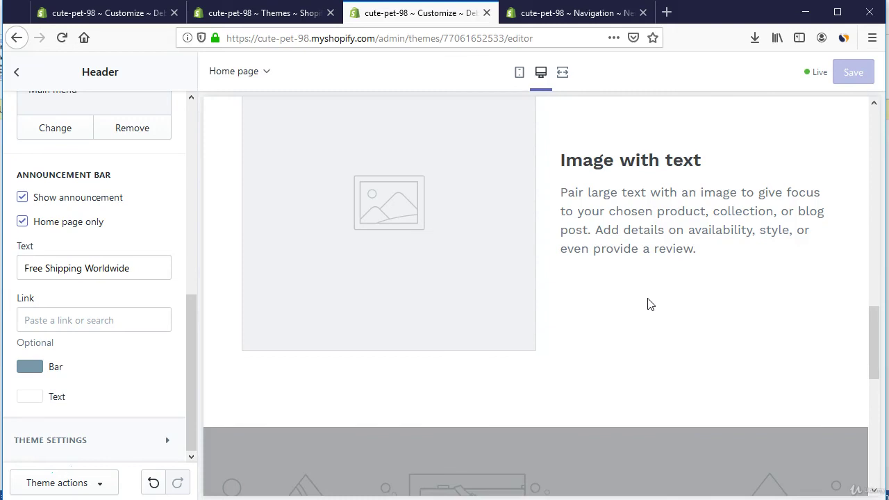
scroll(650, 304, up, 15)
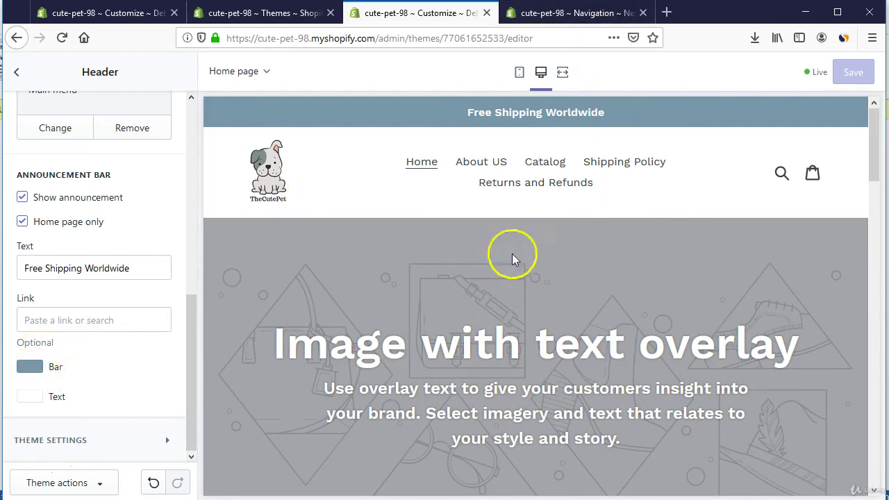
scroll(671, 208, down, 10)
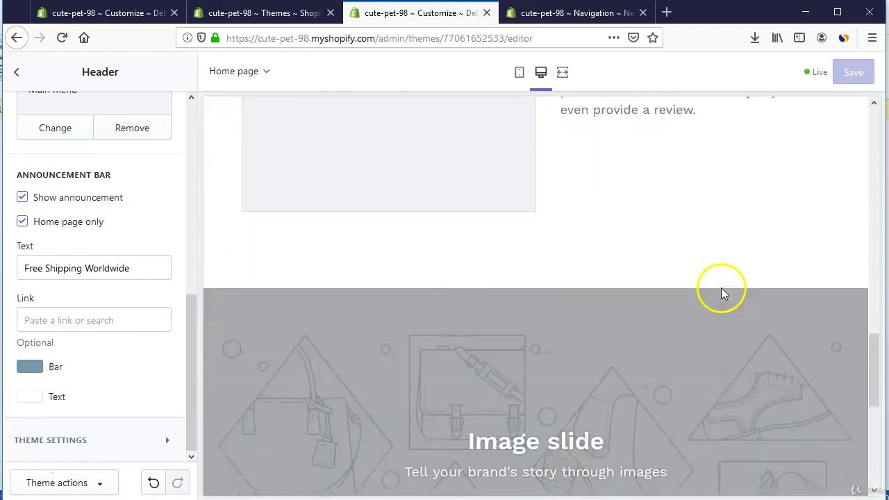
scroll(721, 288, down, 5)
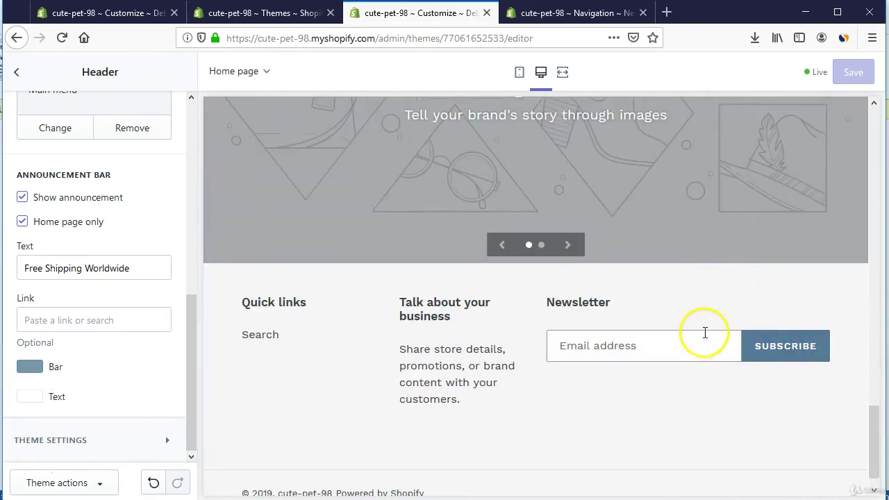
Return the theme editor sidebar to the list of home page sections.
scroll(702, 332, up, 6)
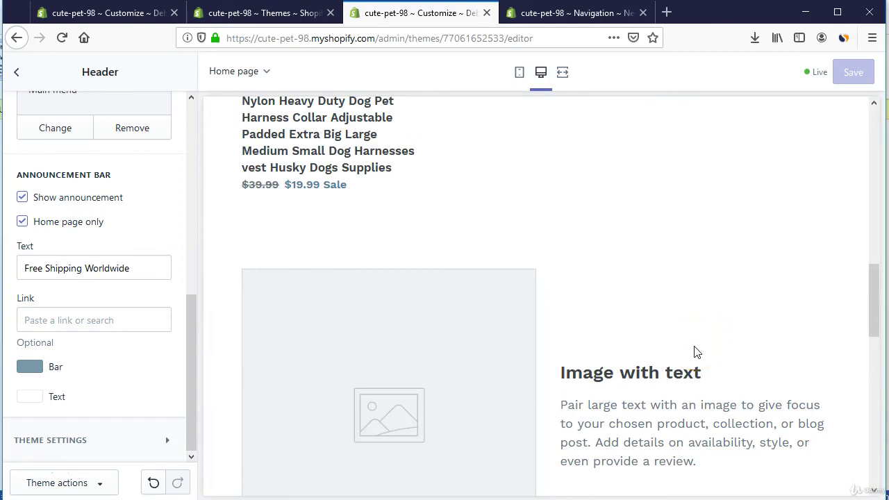
scroll(697, 352, up, 10)
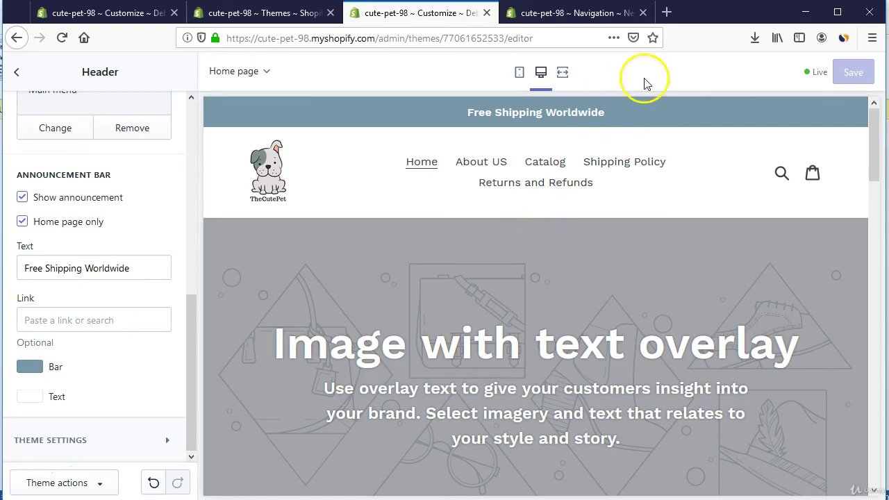
scroll(55, 146, up, 5)
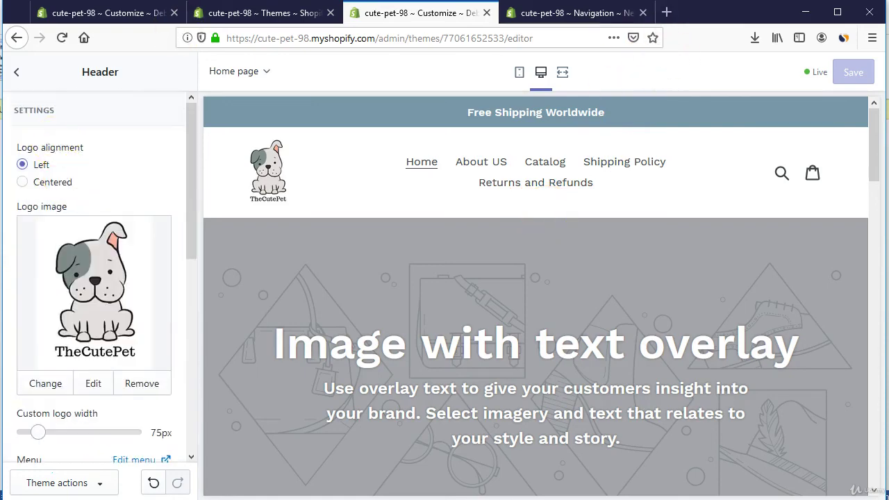
click(16, 72)
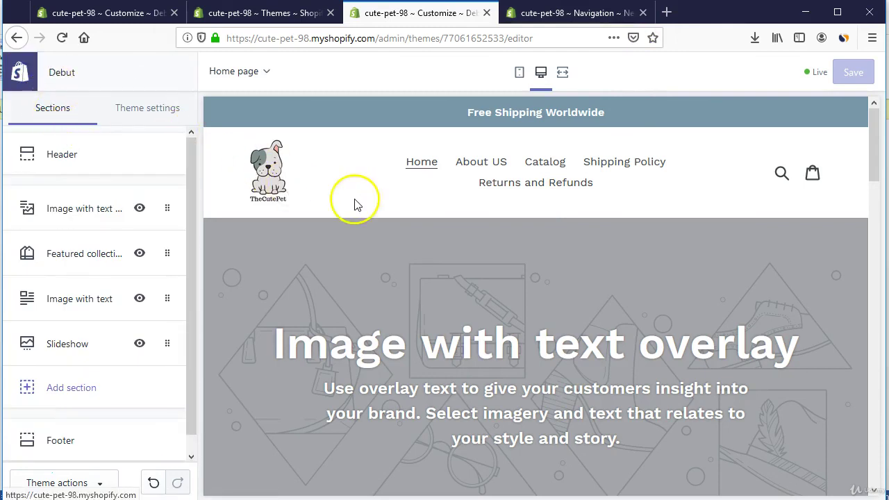